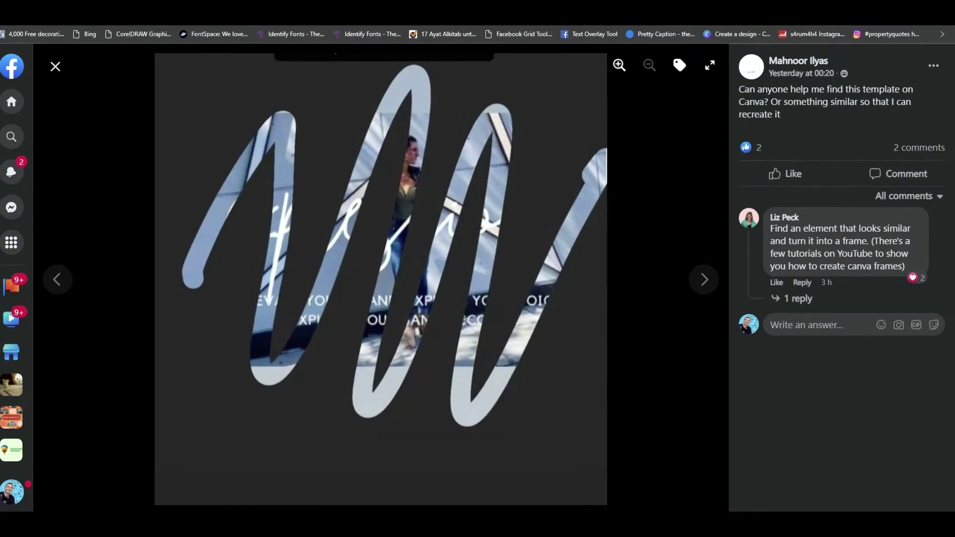
Step: Review the Facebook post asking for the scribble-shaped photo template, and switch to the Canva design holding its image
mouse_move(755, 76)
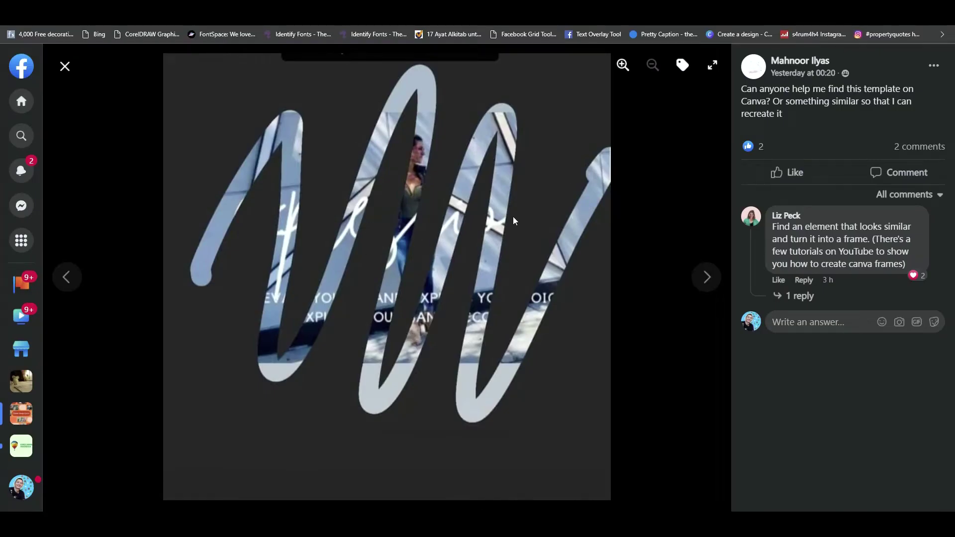
drag(741, 89, 746, 159)
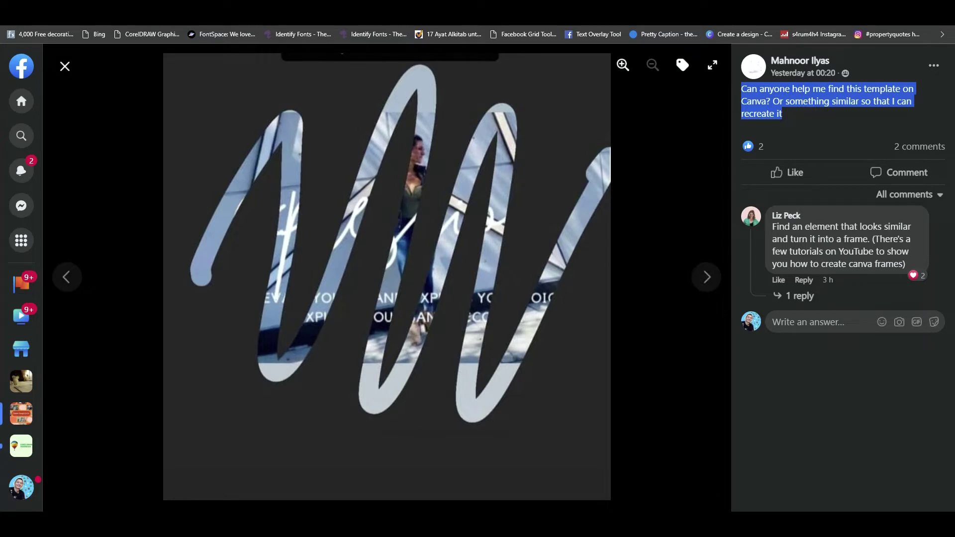
click(330, 14)
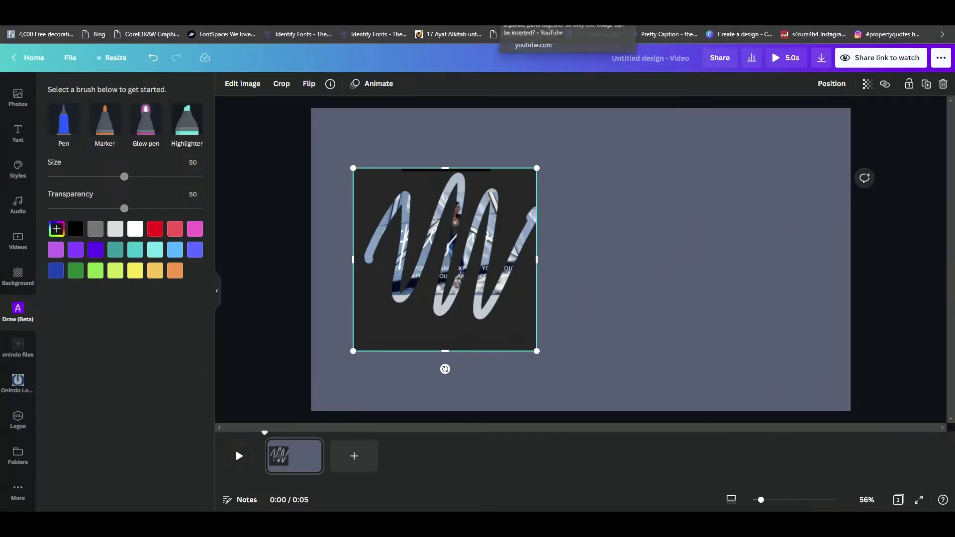
Step: Open the Canva trial link from the YouTube video's description and look over the Free and Pro plans
click(527, 26)
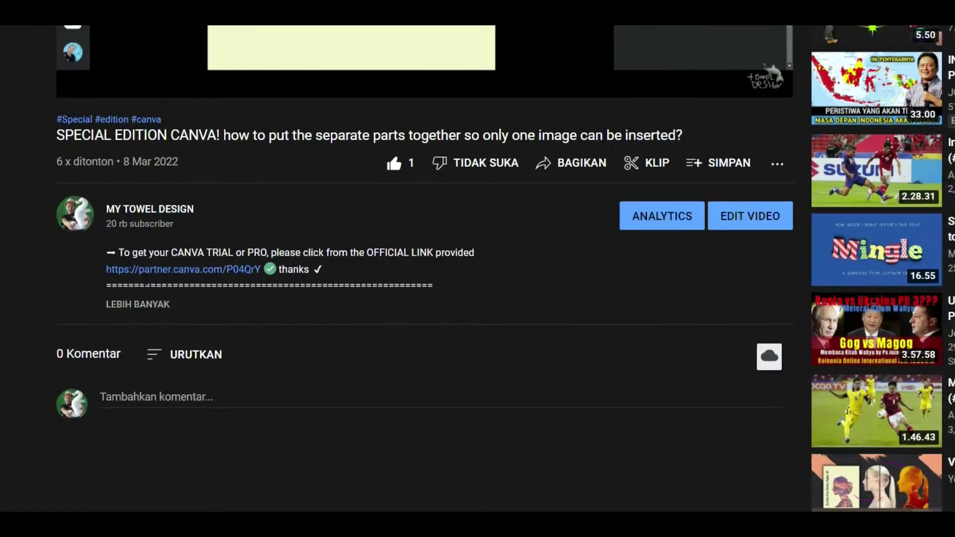
click(162, 264)
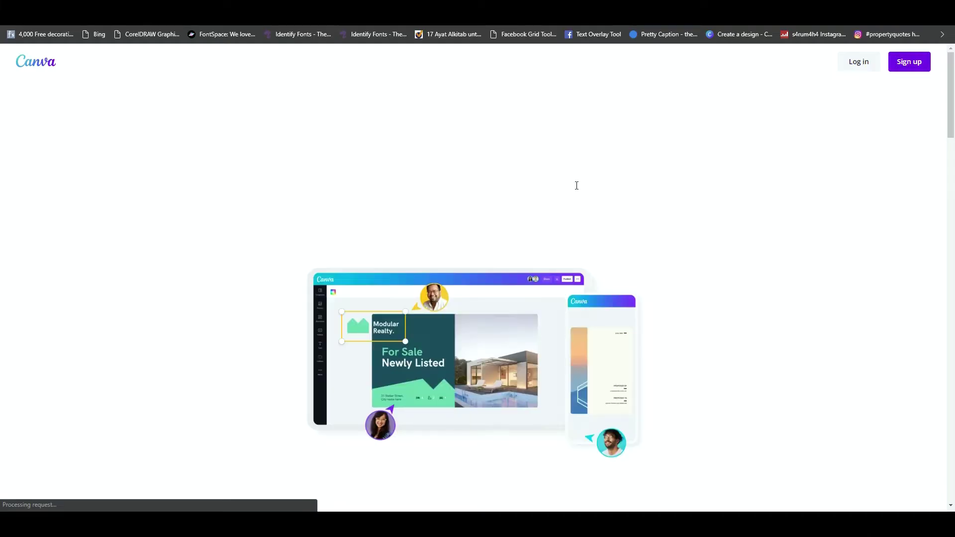
scroll(493, 263, down, 2)
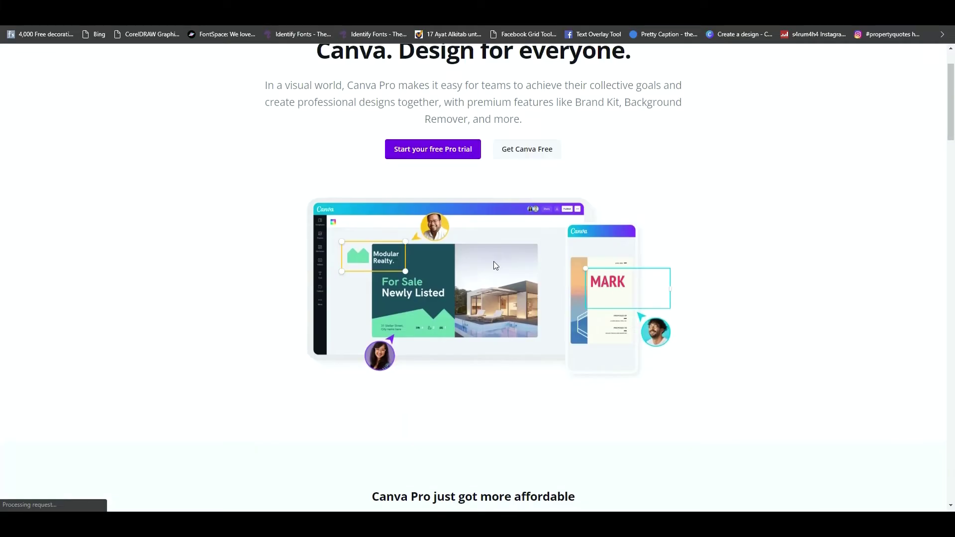
scroll(494, 262, down, 7)
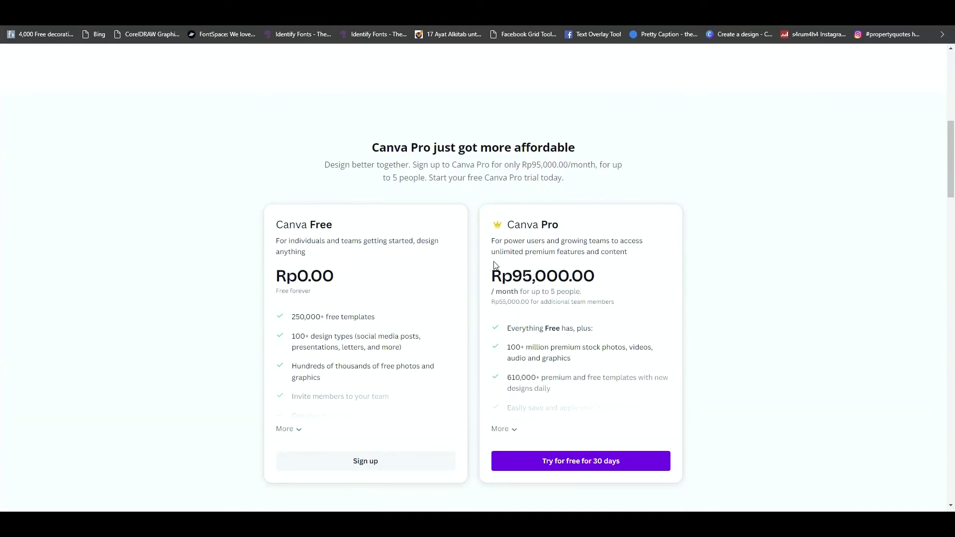
scroll(494, 264, up, 9)
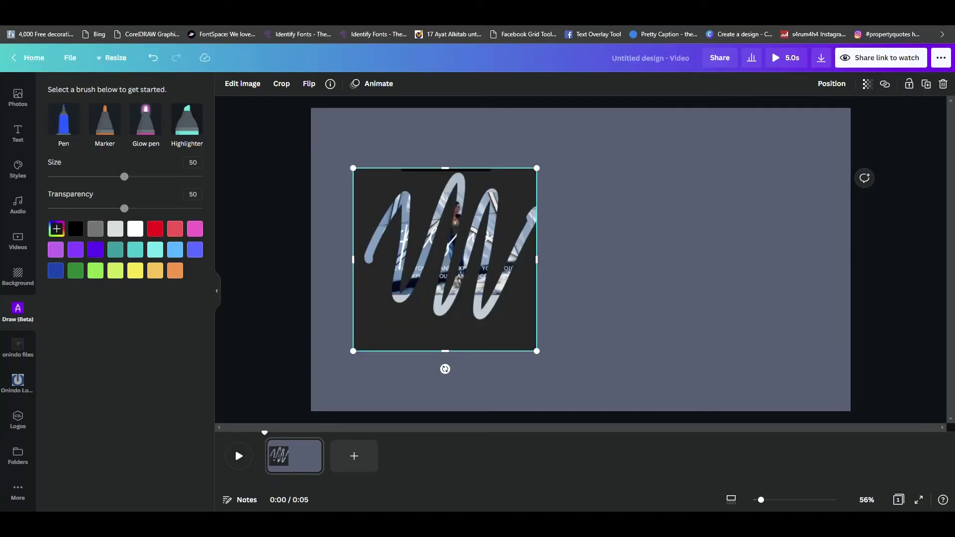
Step: Shift the reference image slightly left on the page and open the Draw (Beta) app
drag(380, 197, 355, 231)
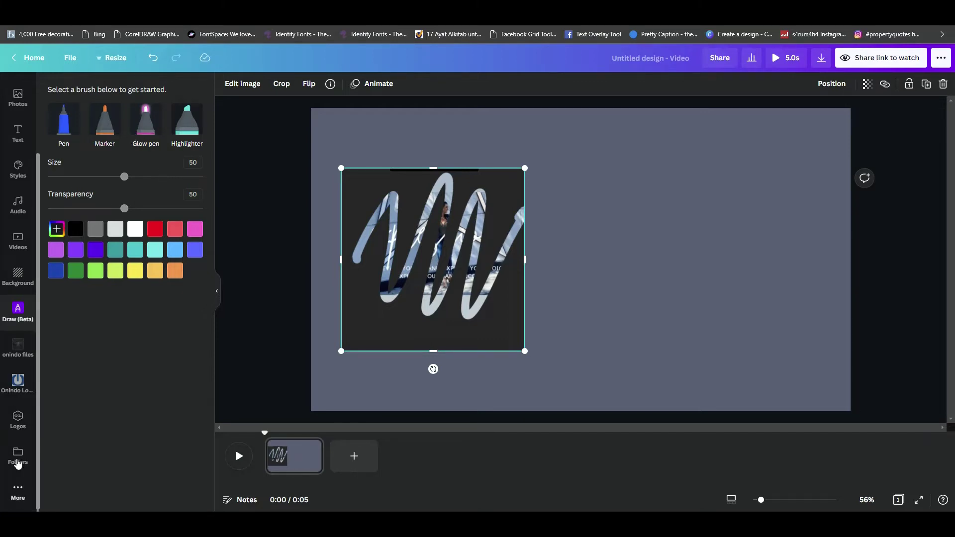
click(18, 495)
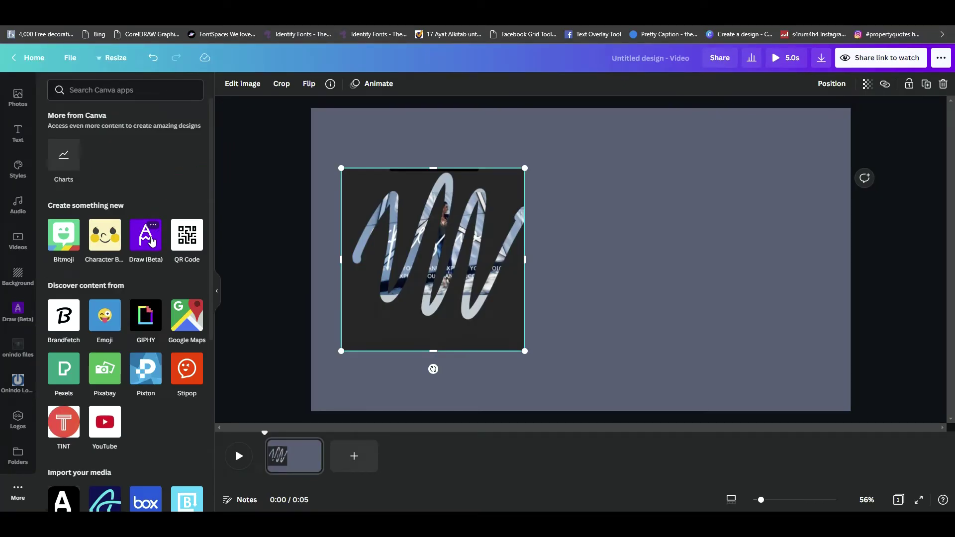
click(152, 241)
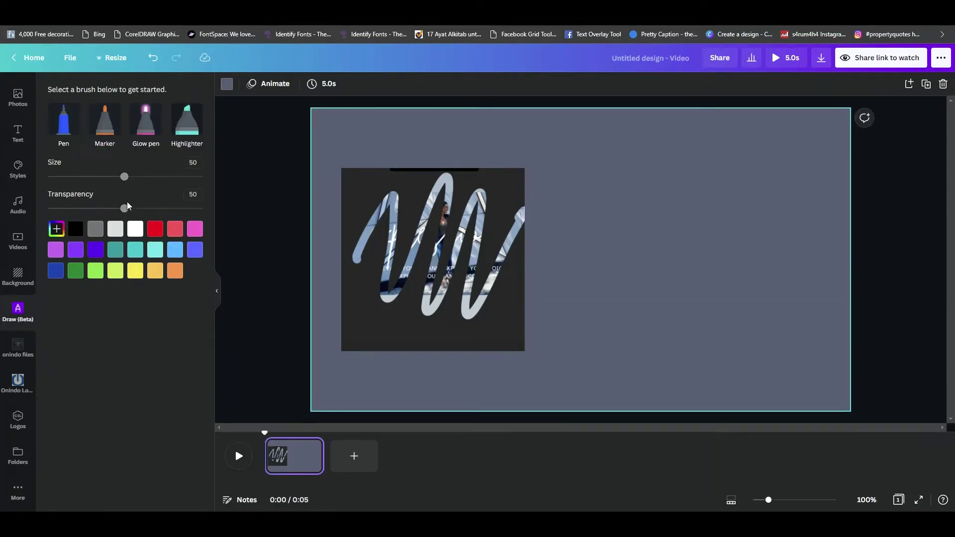
Step: Choose the Marker brush and set it to size 61 in white
click(107, 132)
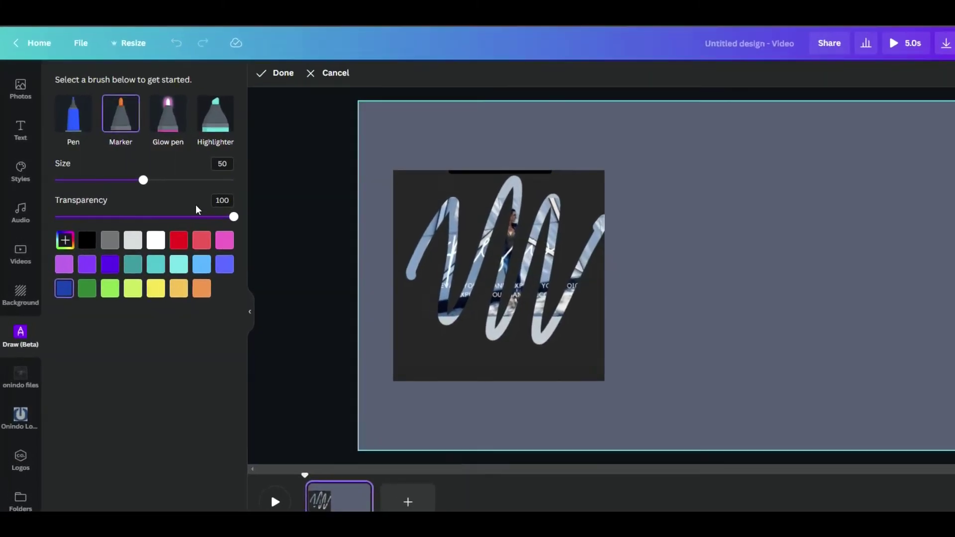
drag(143, 179, 163, 180)
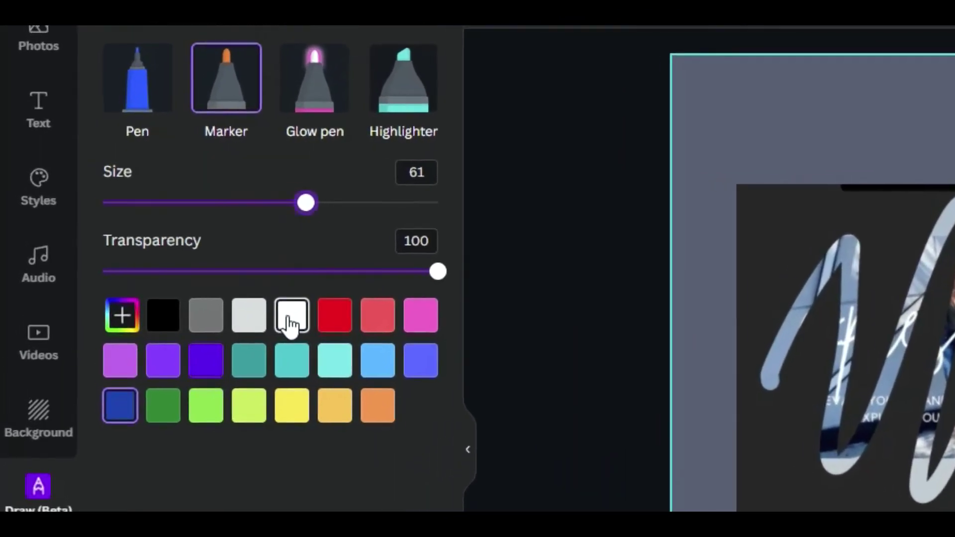
click(290, 323)
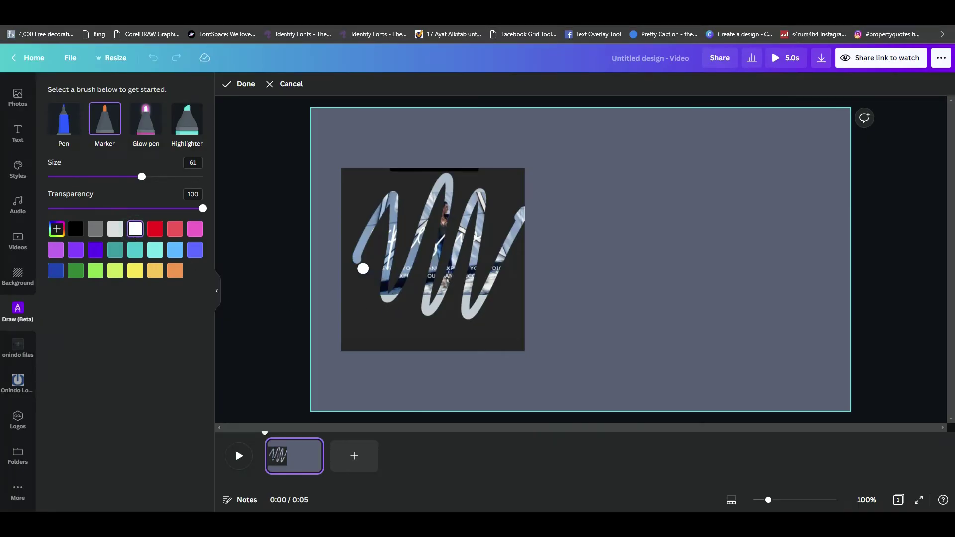
Step: Draw a freehand white zigzag scribble over the reference image, undoing the first attempt and redrawing it as one stroke
mouse_move(358, 267)
mouse_down()
mouse_move(386, 201)
mouse_move(395, 243)
mouse_move(433, 171)
mouse_move(468, 201)
mouse_move(497, 269)
mouse_move(562, 169)
mouse_up()
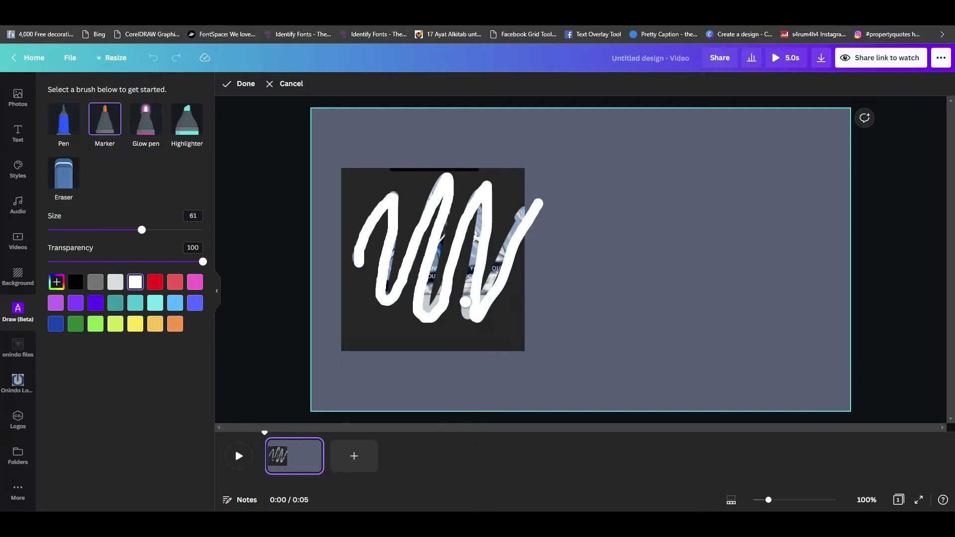
key(ctrl+z)
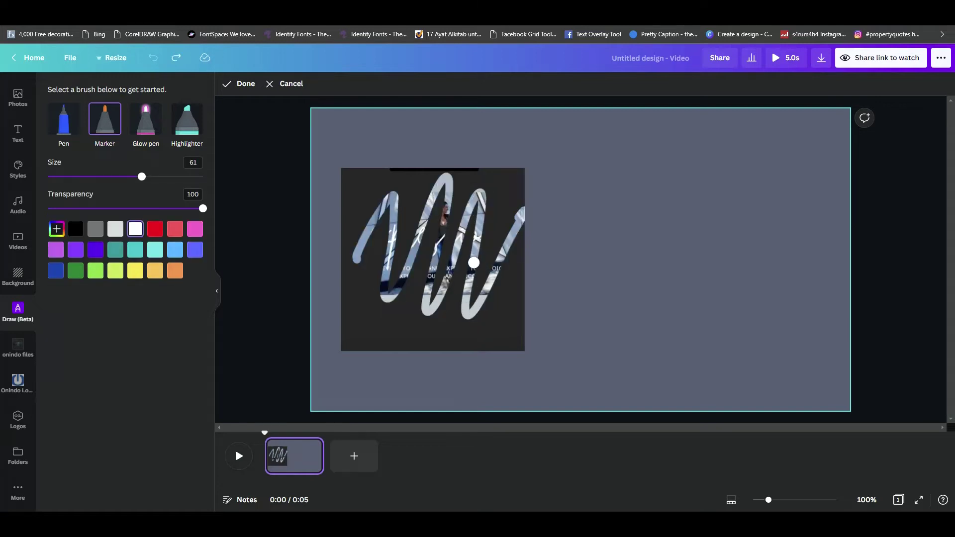
mouse_move(353, 267)
mouse_down()
mouse_move(361, 318)
mouse_move(489, 192)
mouse_move(539, 242)
mouse_up()
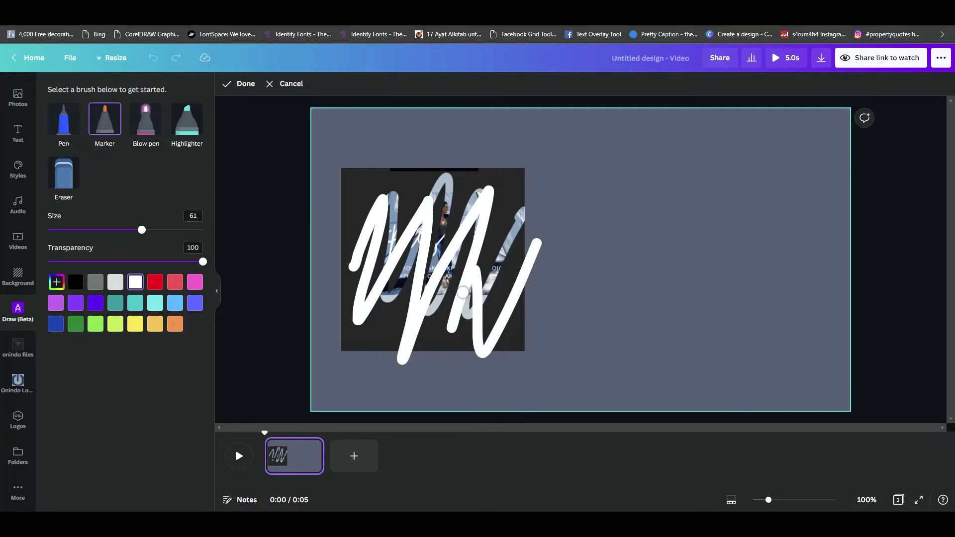
mouse_move(616, 289)
mouse_down()
mouse_move(599, 327)
mouse_move(684, 288)
mouse_move(687, 318)
mouse_up()
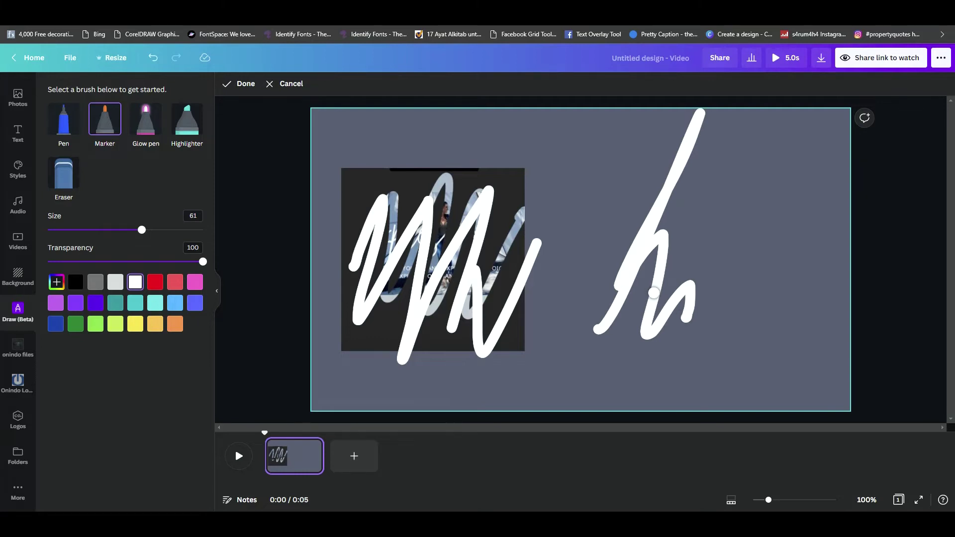
key(ctrl+z)
mouse_move(602, 301)
mouse_down()
mouse_move(667, 316)
mouse_move(806, 271)
mouse_up()
click(758, 255)
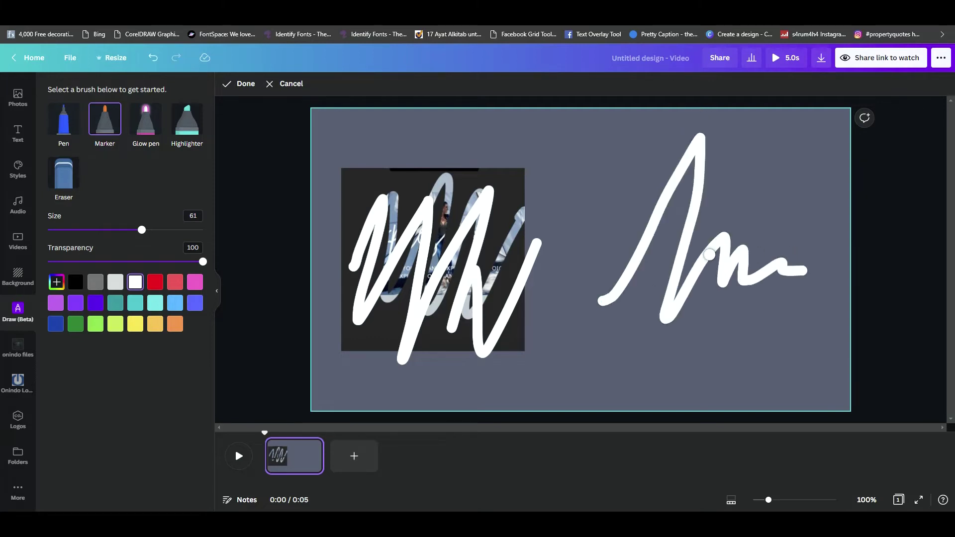
key(ctrl+z)
key(ctrl+z)
mouse_move(557, 283)
mouse_down()
mouse_move(731, 229)
mouse_move(828, 246)
mouse_up()
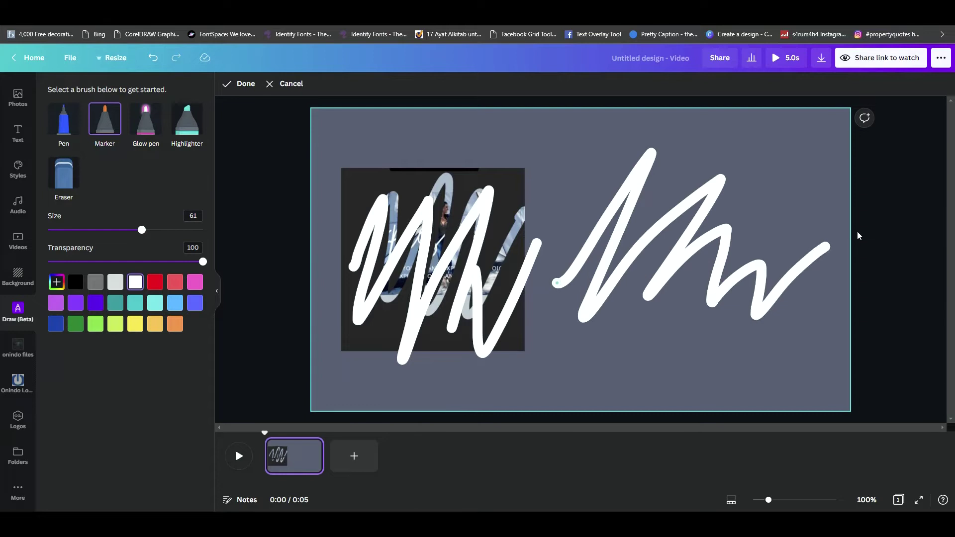
key(ctrl+z)
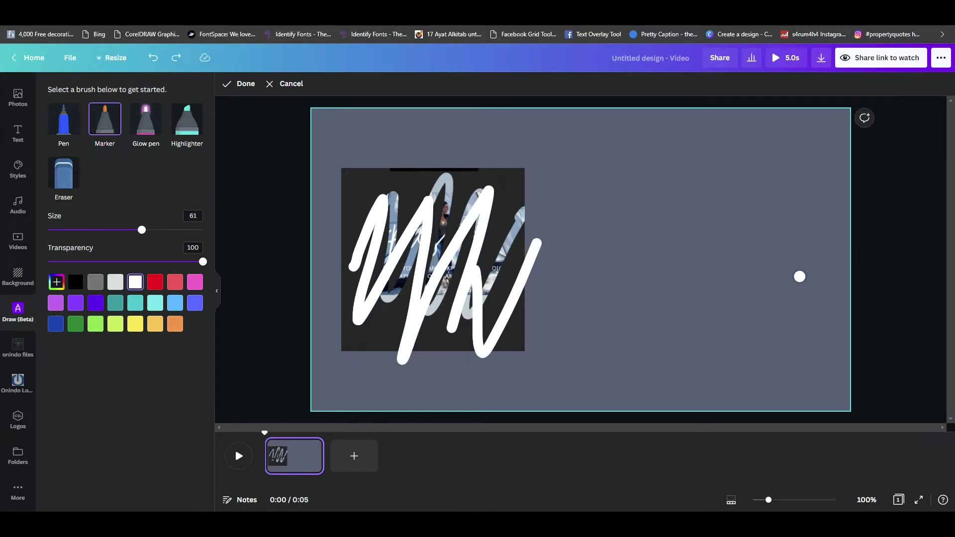
Step: Finish the drawing and move the white scribble to the empty area beside the reference image
click(244, 84)
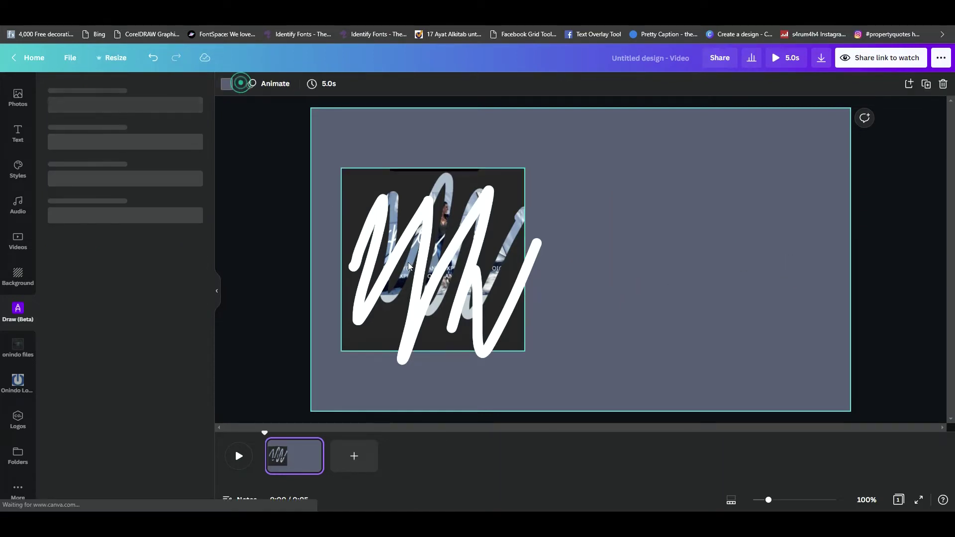
mouse_move(425, 280)
mouse_down()
mouse_move(655, 247)
mouse_move(640, 261)
mouse_move(689, 259)
mouse_move(626, 266)
mouse_move(666, 269)
mouse_up()
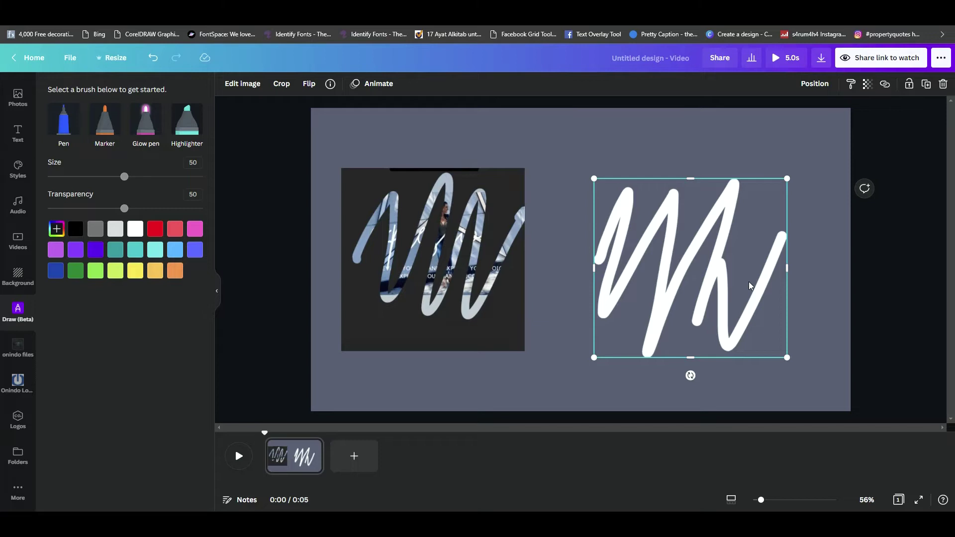
Step: Duplicate the page with the scribble and reference image, and go to page 2
right_click(306, 453)
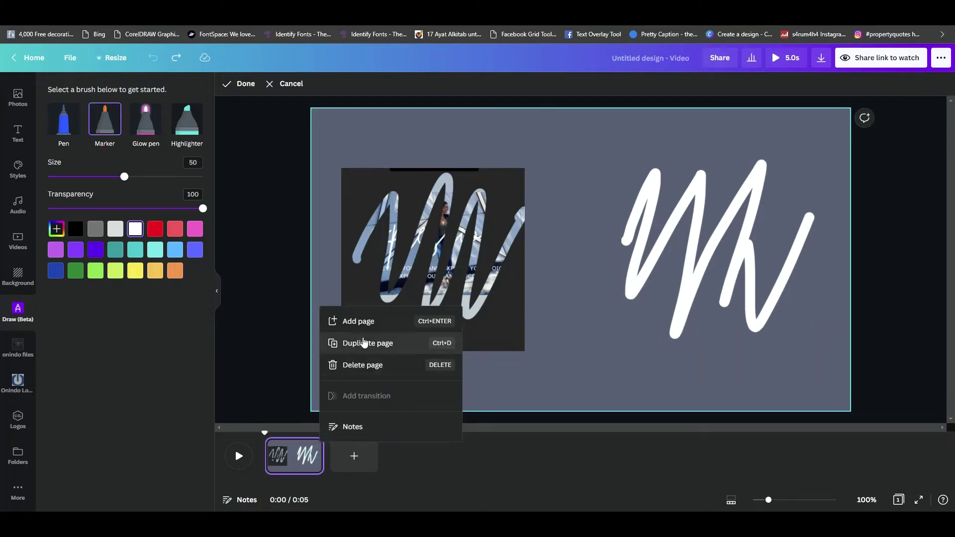
click(366, 341)
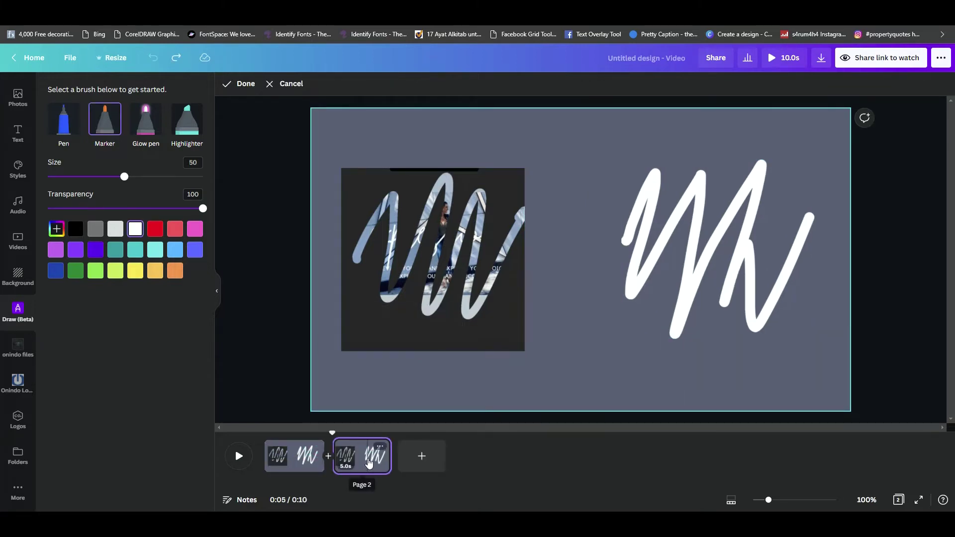
click(368, 460)
Step: On page 2, delete the reference image and move the white scribble to about the middle of the page
click(666, 281)
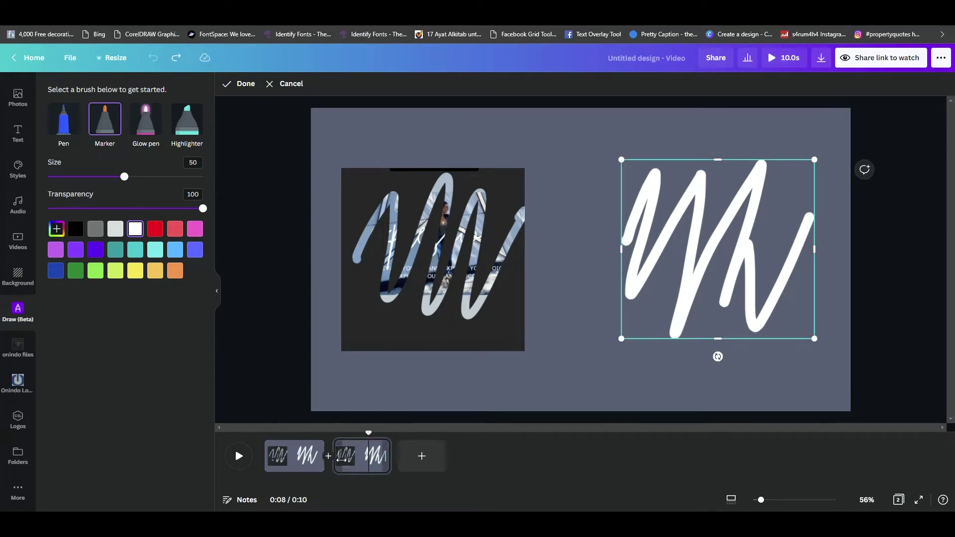
click(340, 461)
click(420, 331)
key(Delete)
mouse_move(693, 277)
mouse_down()
mouse_move(493, 281)
mouse_move(578, 285)
mouse_up()
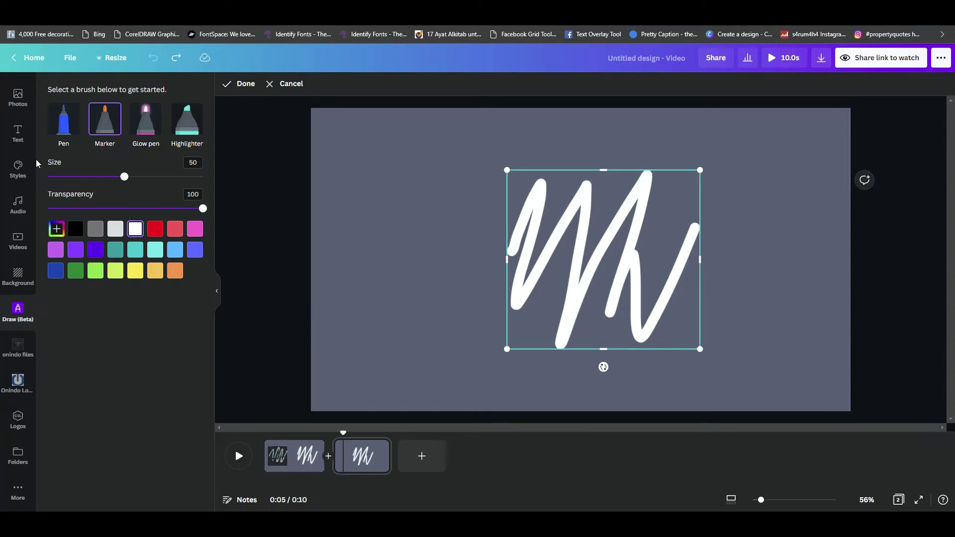
Step: Search the Canva elements for "blob"
scroll(16, 244, up, 2)
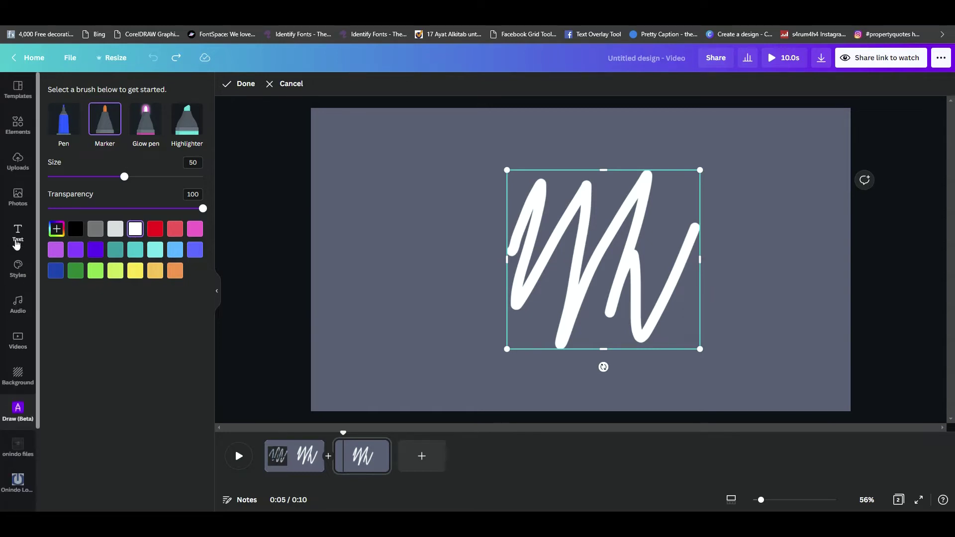
click(16, 124)
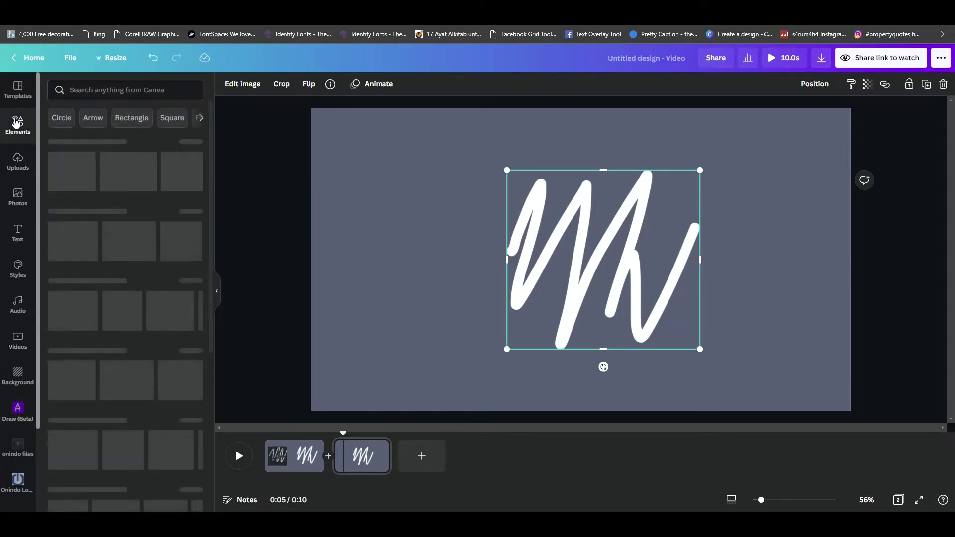
click(91, 89)
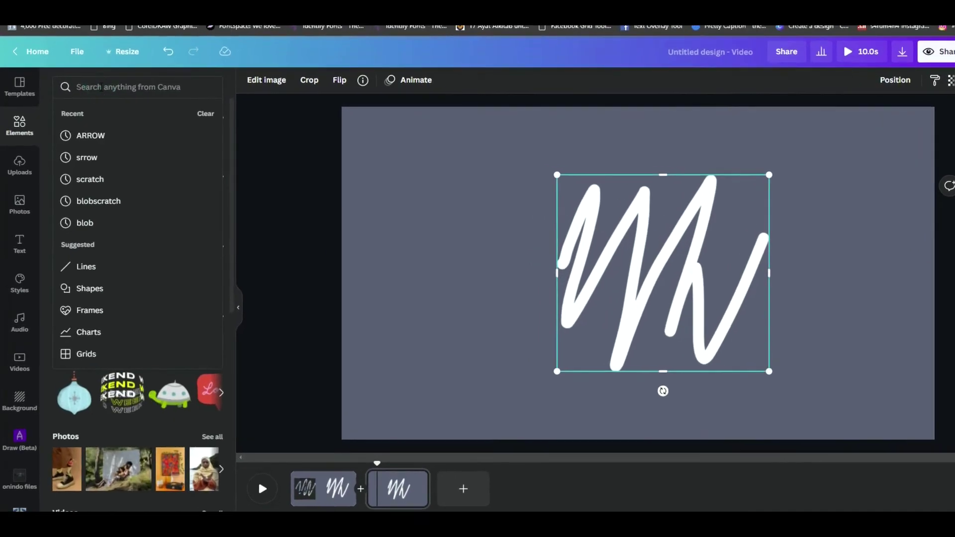
text(blob)
key(Return)
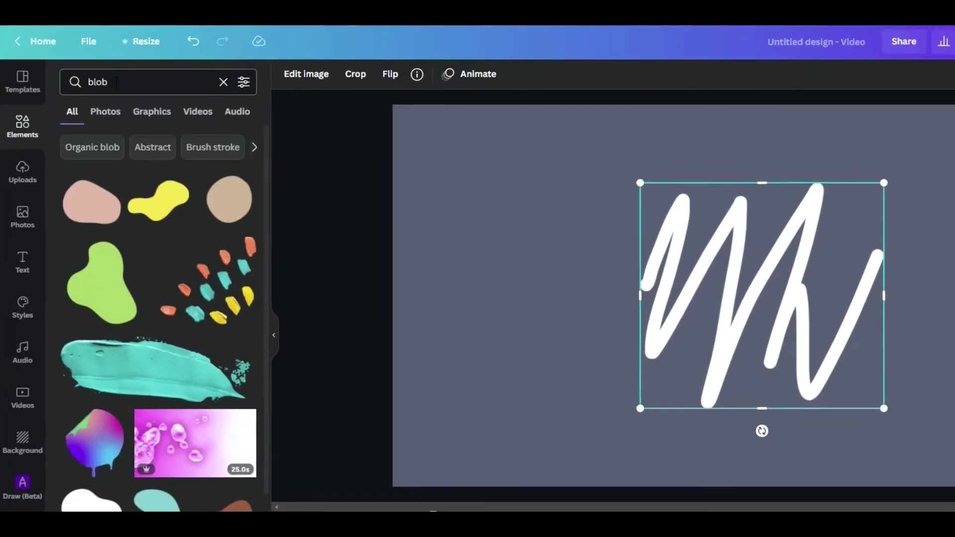
Step: Add the brown rounded blob to page 2 and place it at the scribble's upper left, keeping its original size
scroll(154, 373, down, 6)
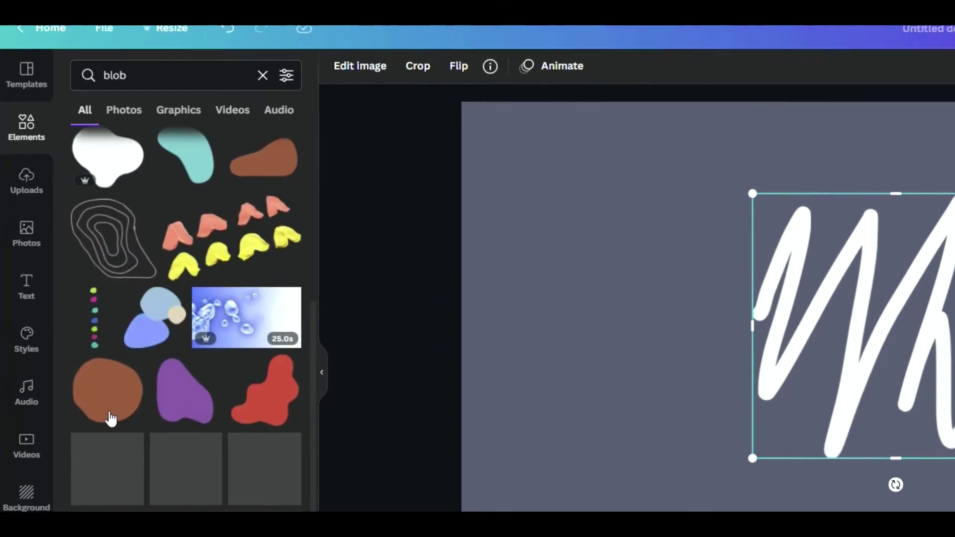
click(107, 397)
drag(882, 342, 704, 243)
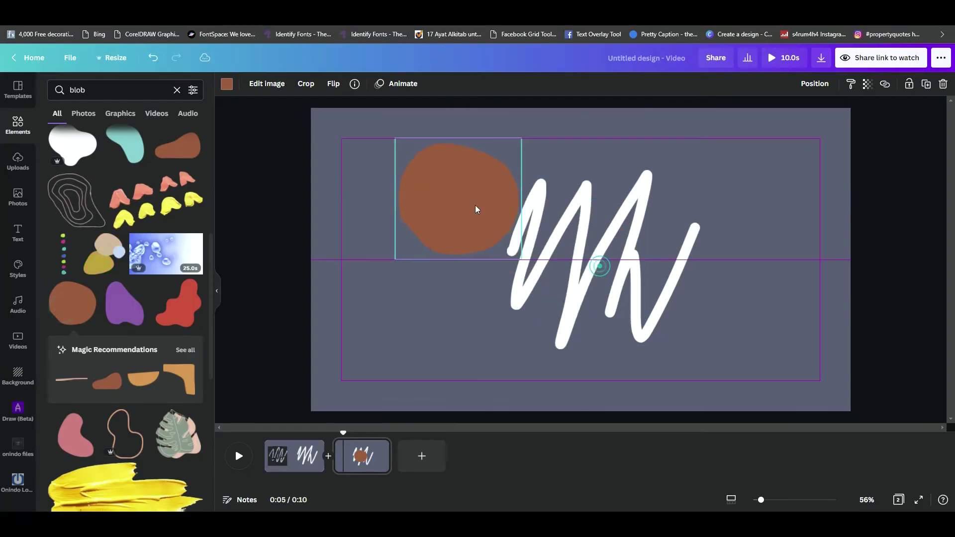
drag(522, 258, 738, 329)
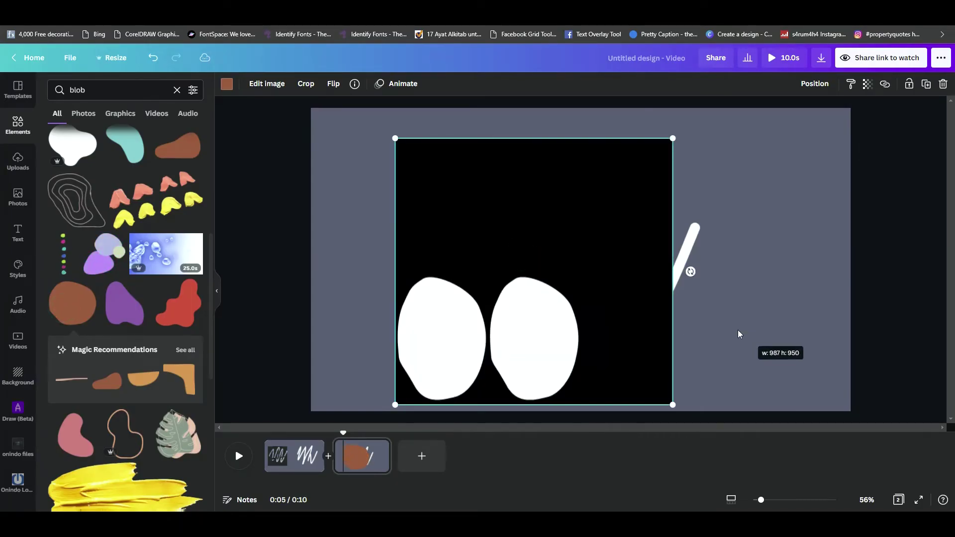
key(ctrl+z)
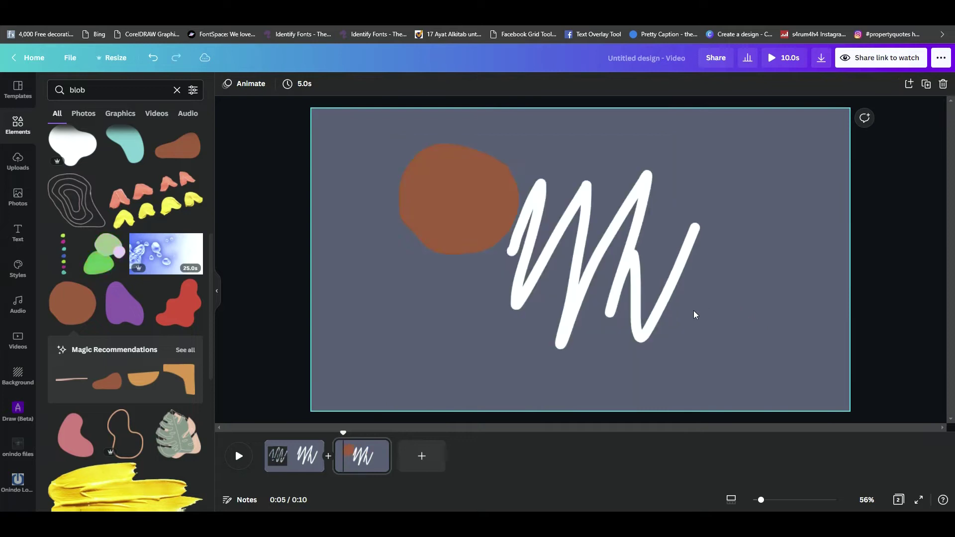
Step: Enlarge the brown blob to about 920 × 886 and move it to the left part of the page
click(422, 190)
drag(521, 259, 710, 327)
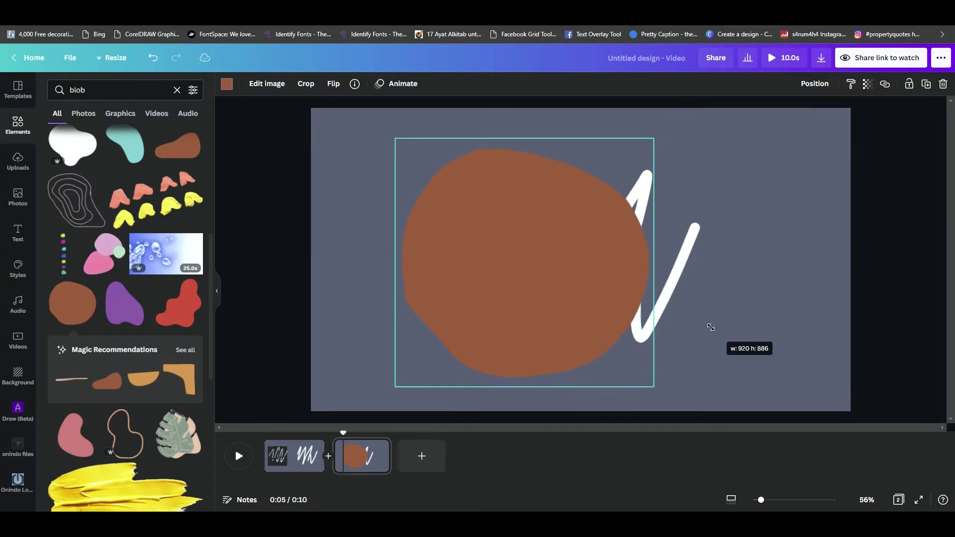
drag(494, 262, 453, 256)
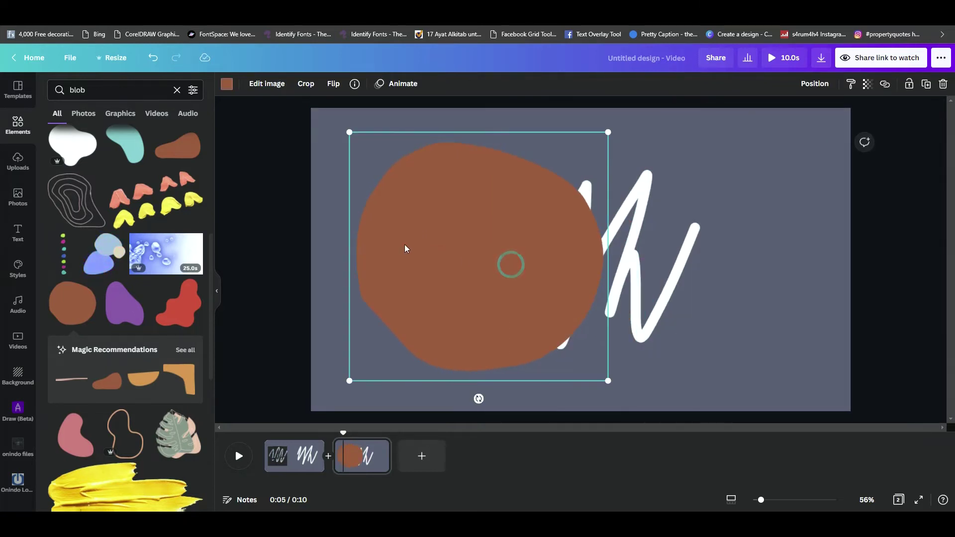
Step: Recolor the brown blob with a custom bright magenta, about #F13BB3
click(227, 83)
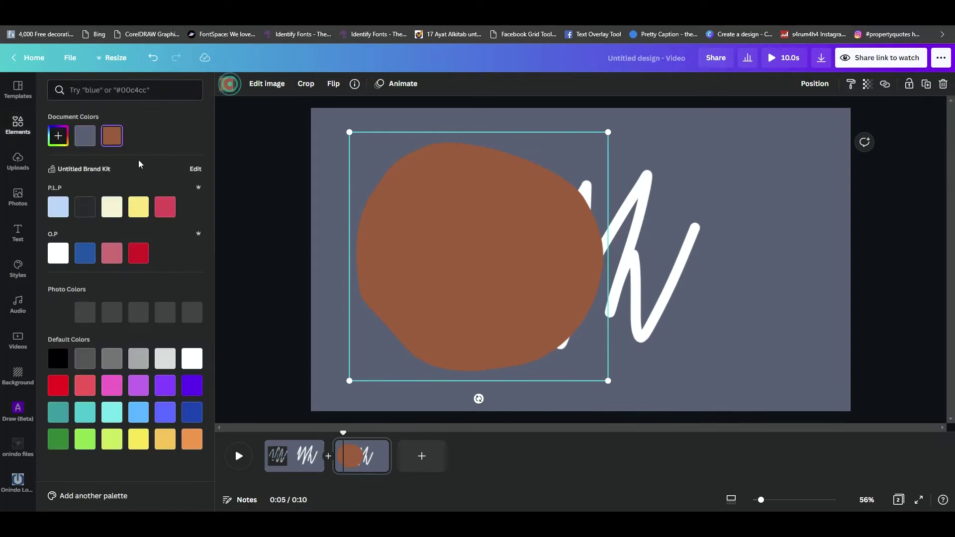
click(59, 141)
click(166, 222)
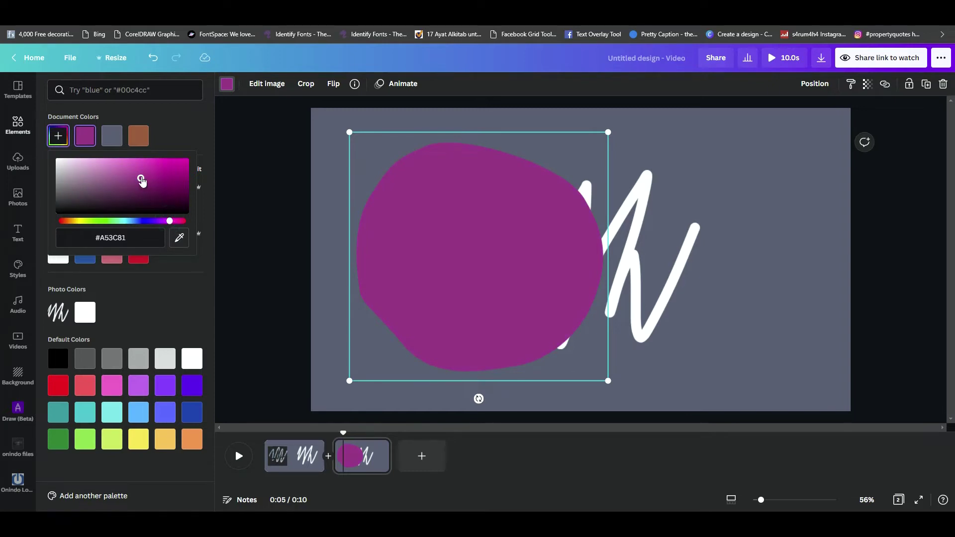
drag(166, 160, 162, 161)
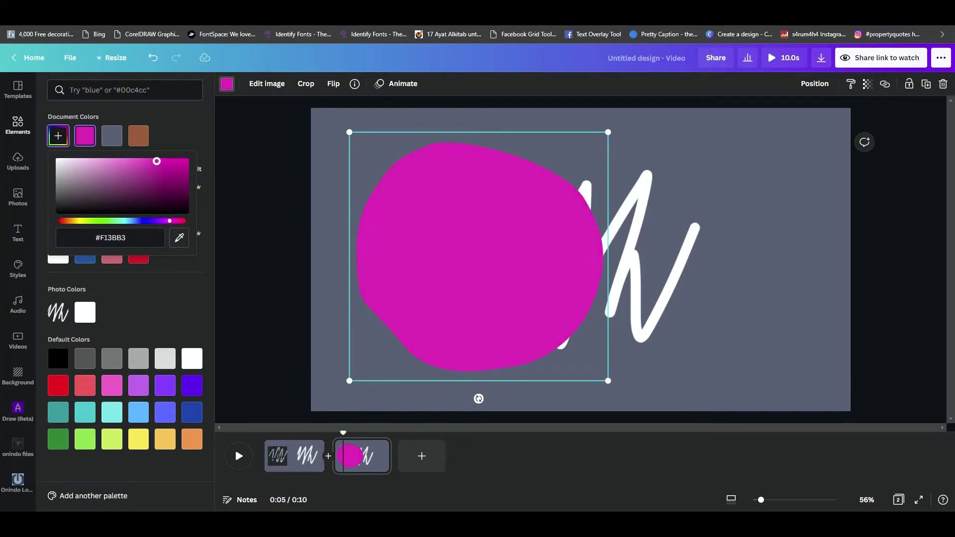
key(Escape)
click(461, 232)
click(224, 83)
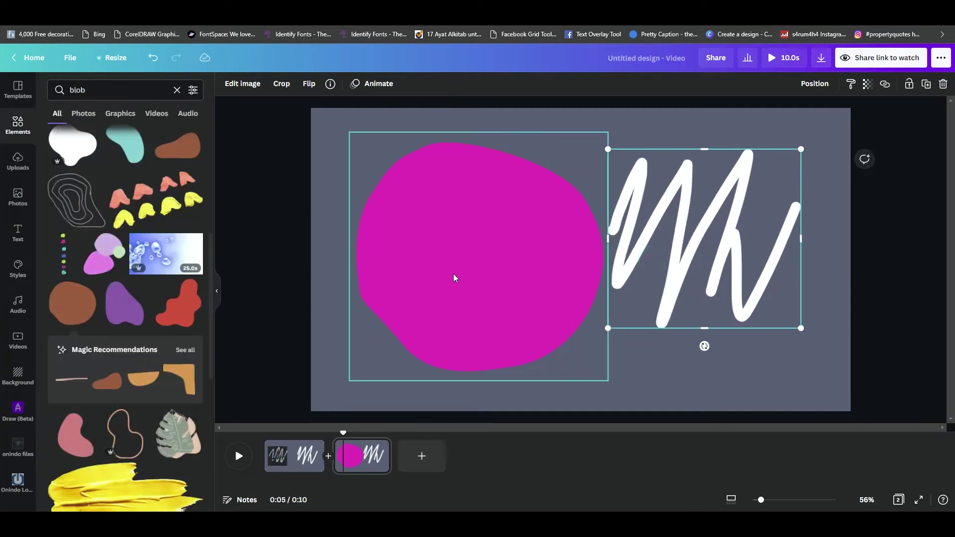
Step: Move the magenta blob toward the page's middle and bring the white scribble forward in front of it
drag(454, 276, 520, 262)
click(739, 261)
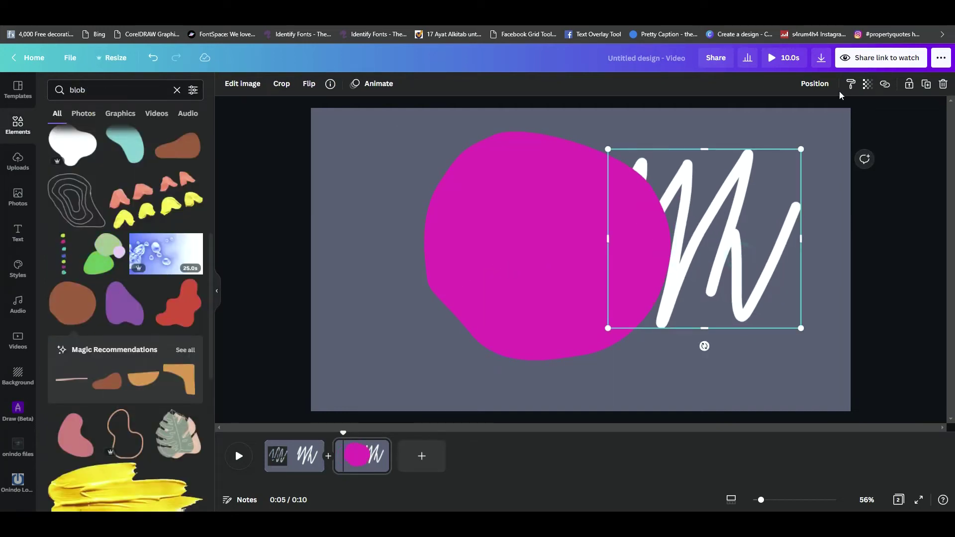
click(817, 84)
click(676, 114)
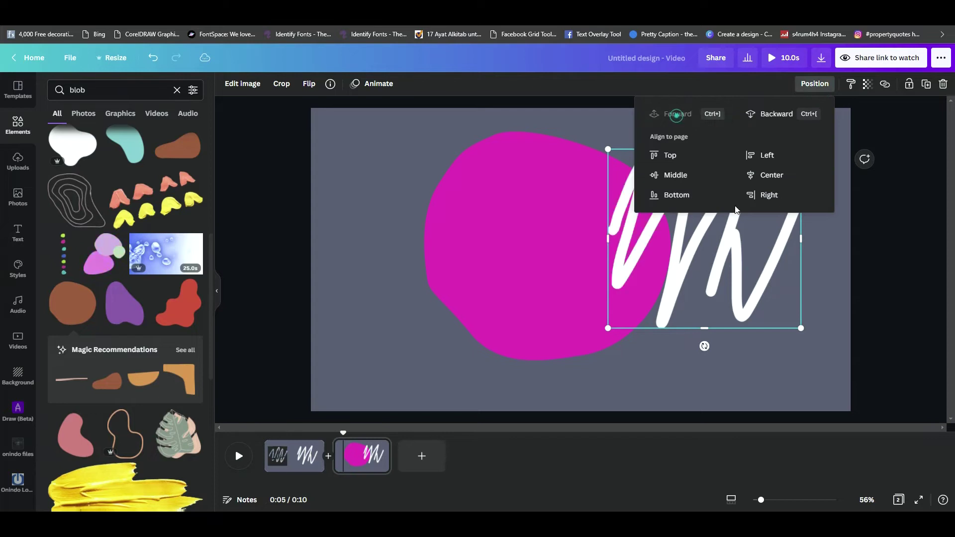
Step: Move the white scribble onto the magenta blob and shrink it to sit inside with a margin all around
drag(734, 255, 588, 257)
drag(655, 152, 599, 200)
drag(544, 254, 559, 236)
click(716, 235)
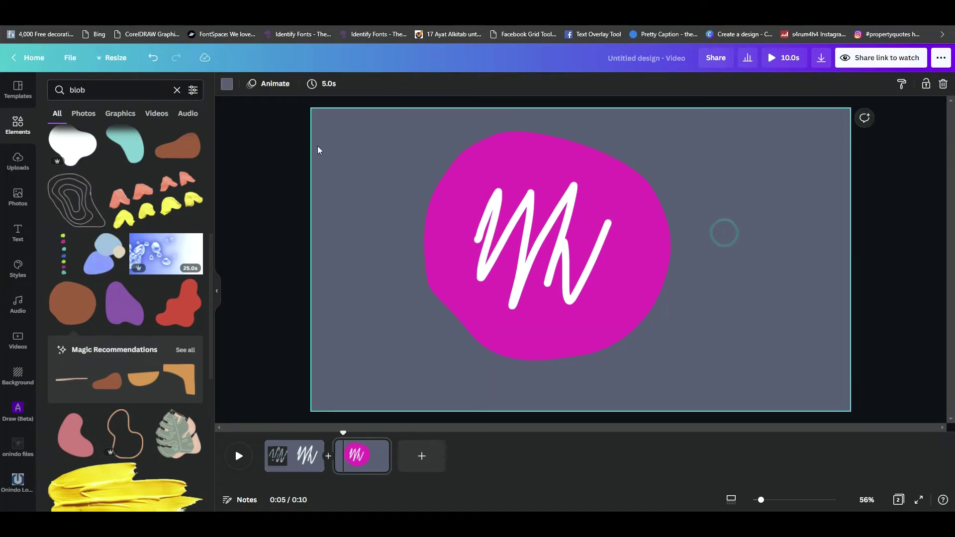
Step: Download only page 2 as a PNG with a transparent background
mouse_move(269, 126)
mouse_down()
mouse_move(787, 311)
mouse_move(750, 373)
mouse_up()
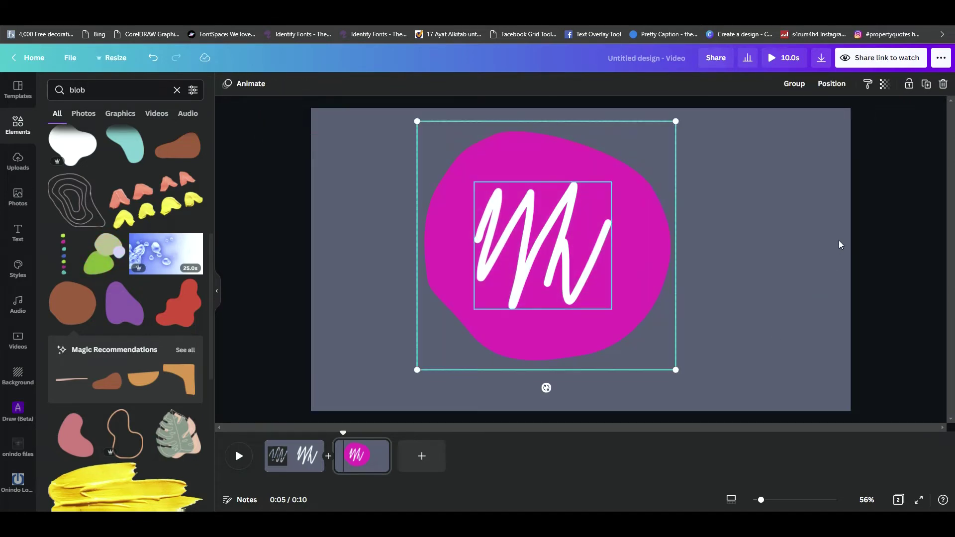
click(820, 58)
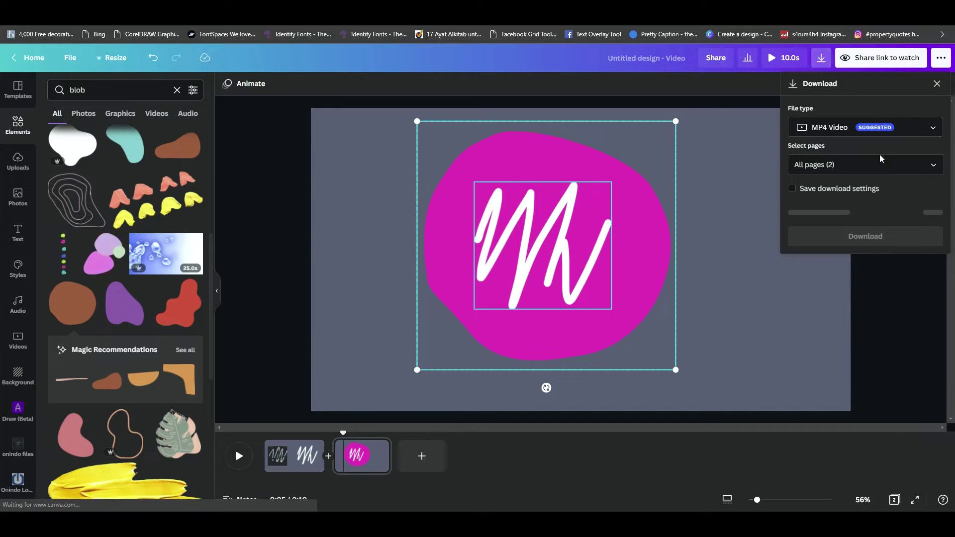
click(937, 130)
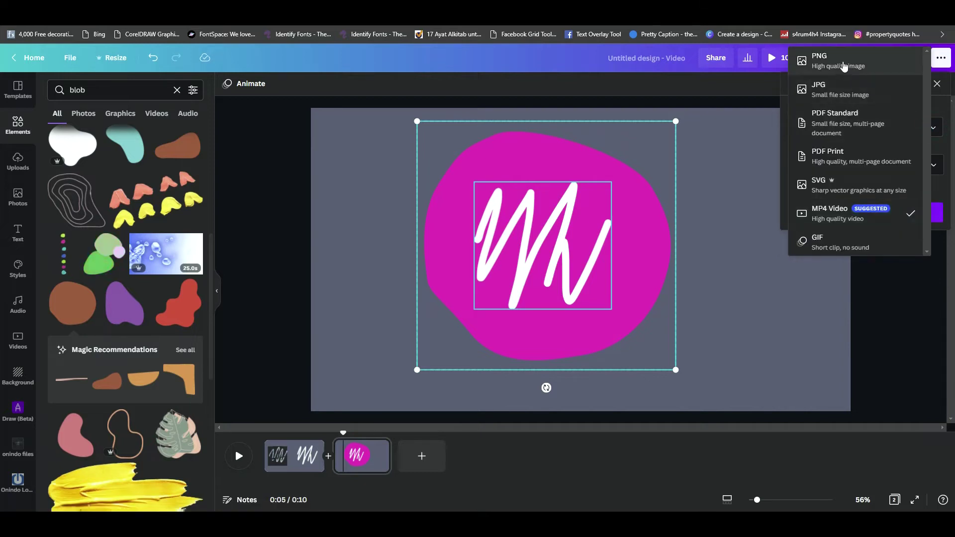
click(843, 67)
click(843, 191)
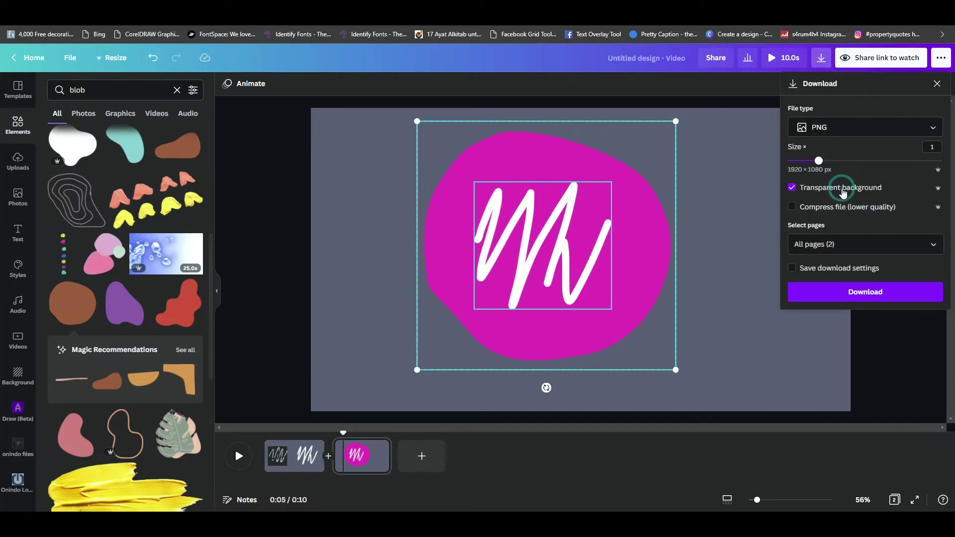
click(934, 246)
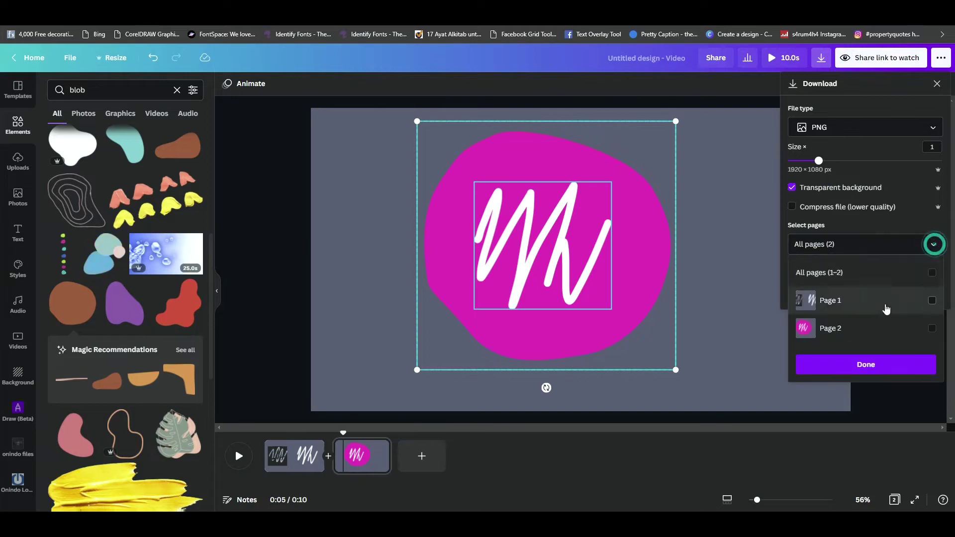
click(931, 329)
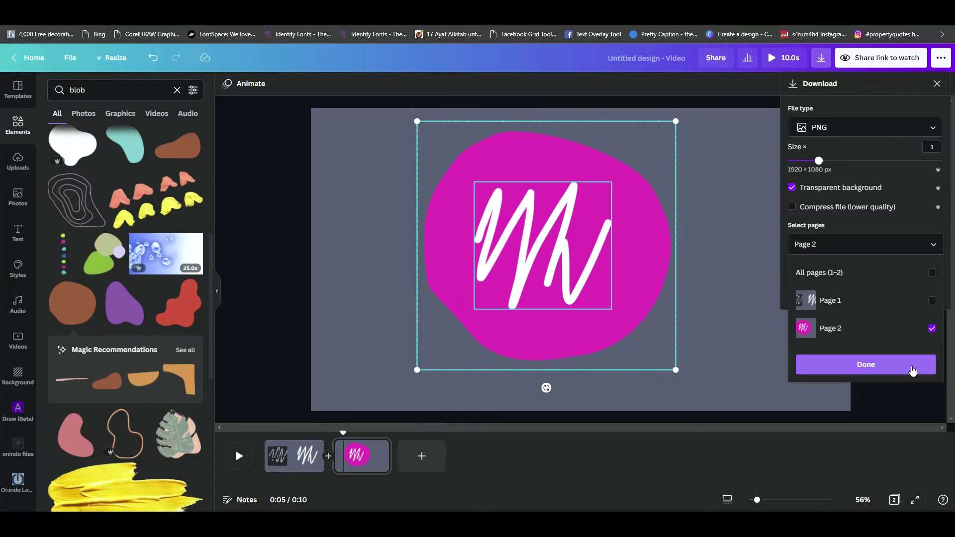
click(912, 370)
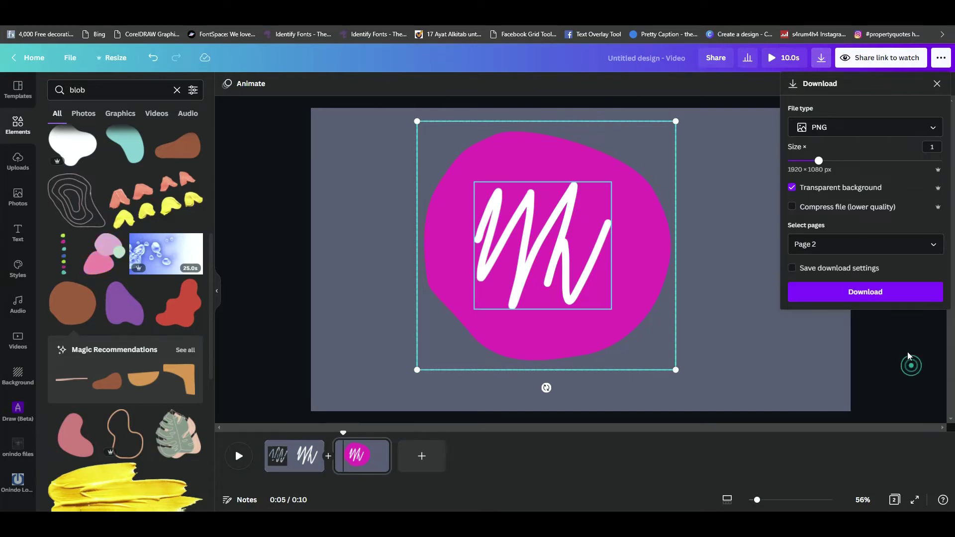
click(887, 297)
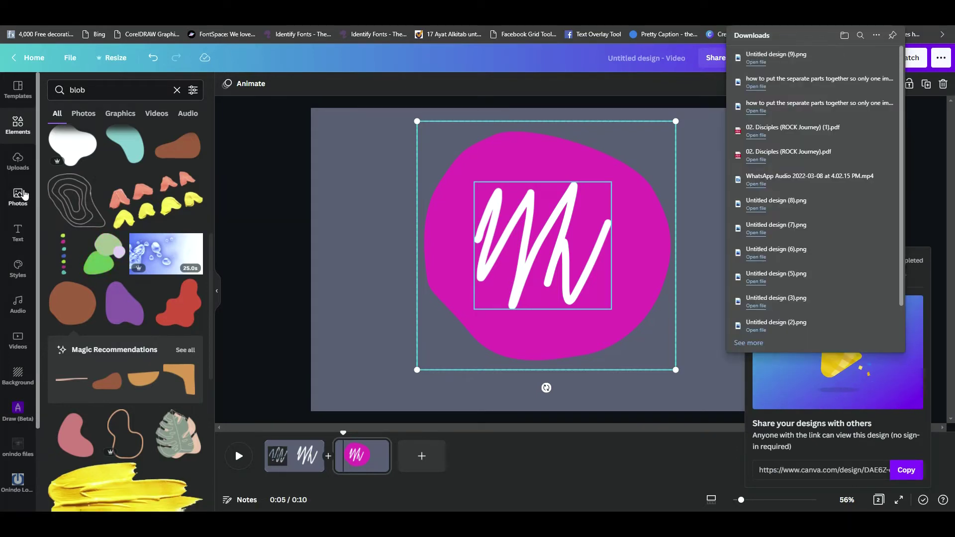
Step: Upload Untitled design (9) from the Downloads folder and insert it on a new third page
click(20, 157)
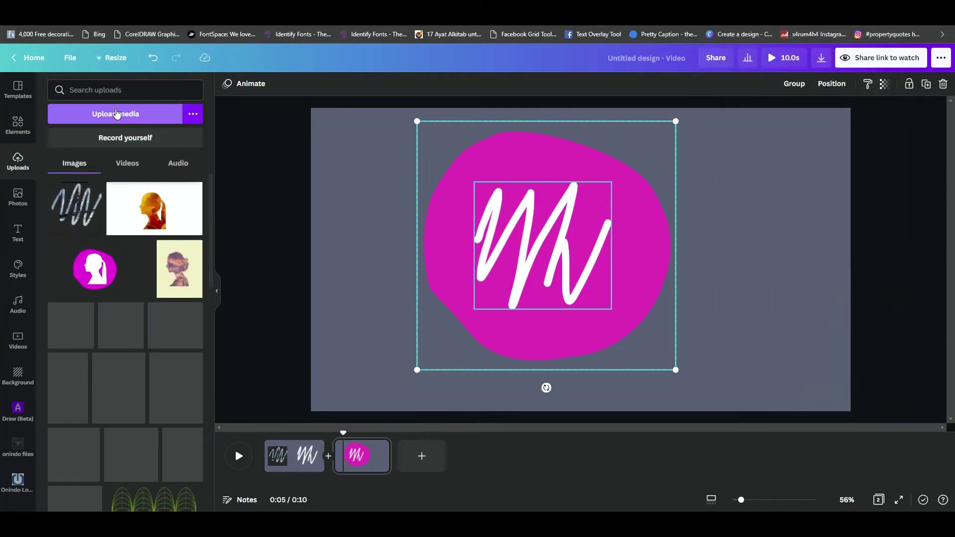
click(118, 113)
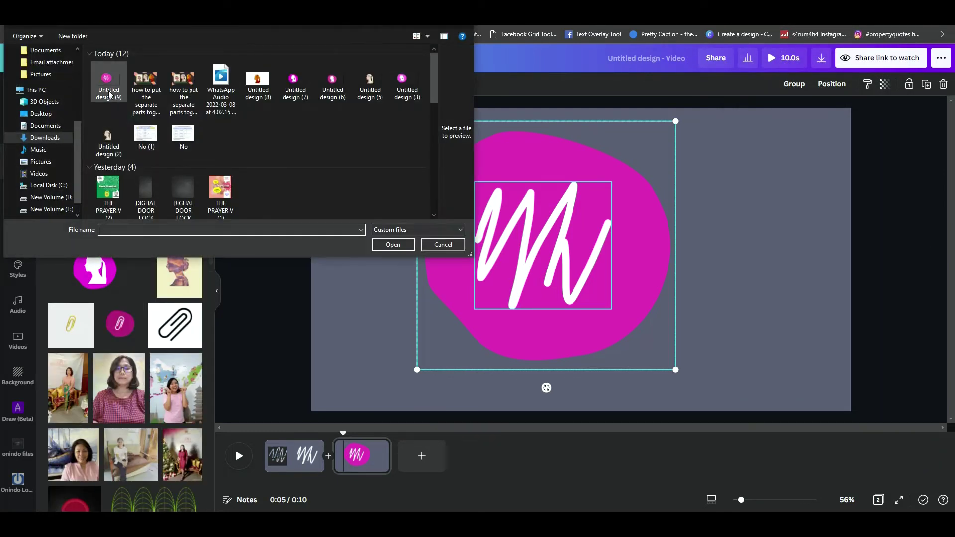
click(107, 81)
click(393, 244)
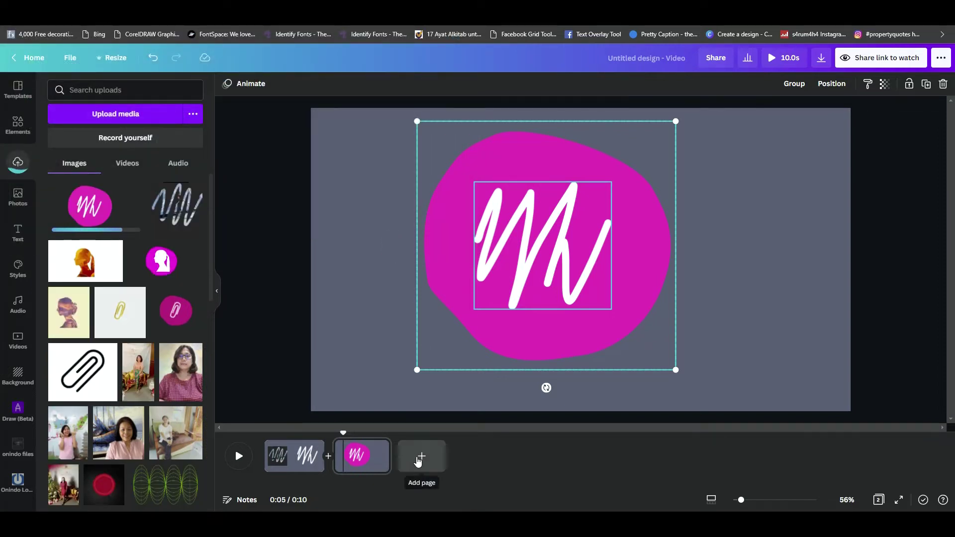
click(421, 458)
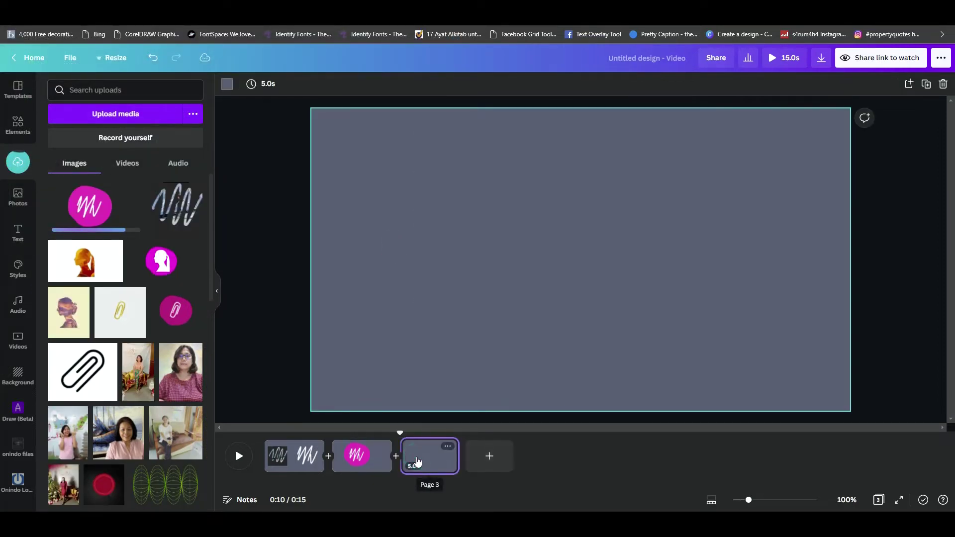
click(87, 204)
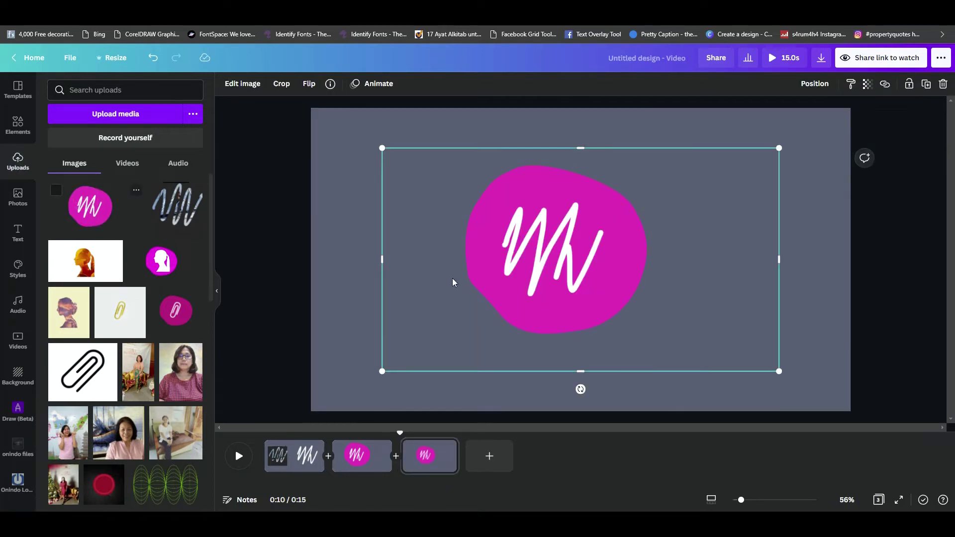
Step: Crop the empty sides and bottom of the uploaded image to about 816 × 717, and nudge it slightly down and right
drag(772, 258, 665, 259)
drag(382, 262, 437, 261)
drag(550, 371, 551, 348)
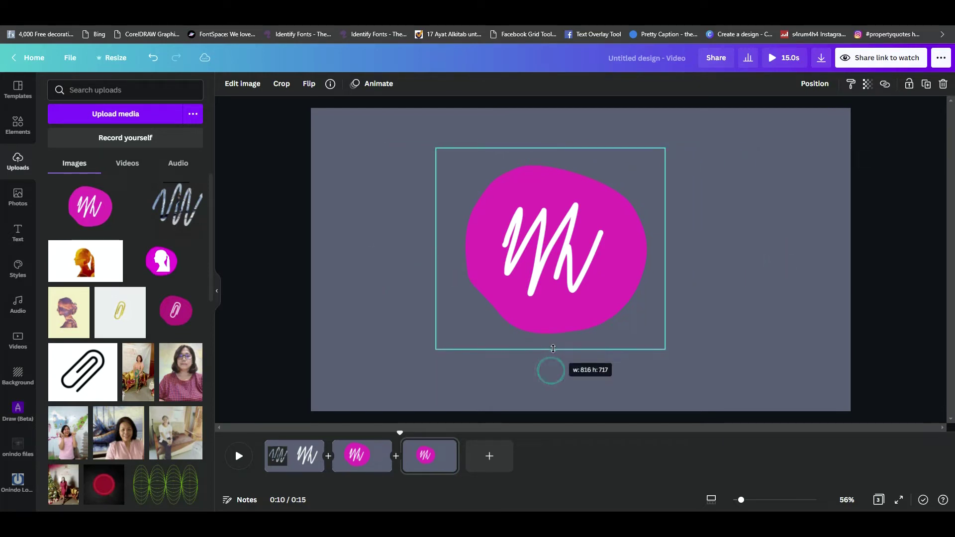
drag(557, 271, 560, 276)
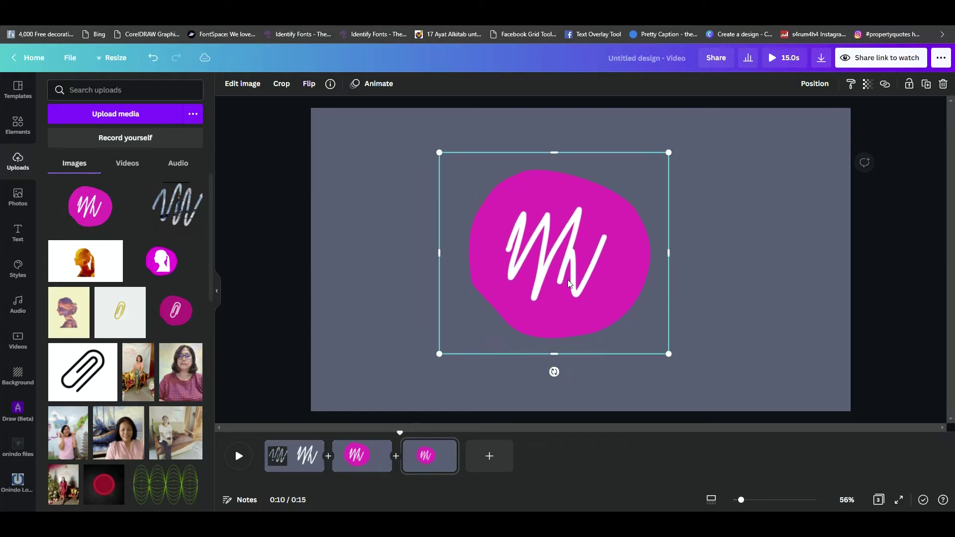
Step: Run Background Remover on the uploaded image to cut the white scribble out of the magenta blob
click(249, 87)
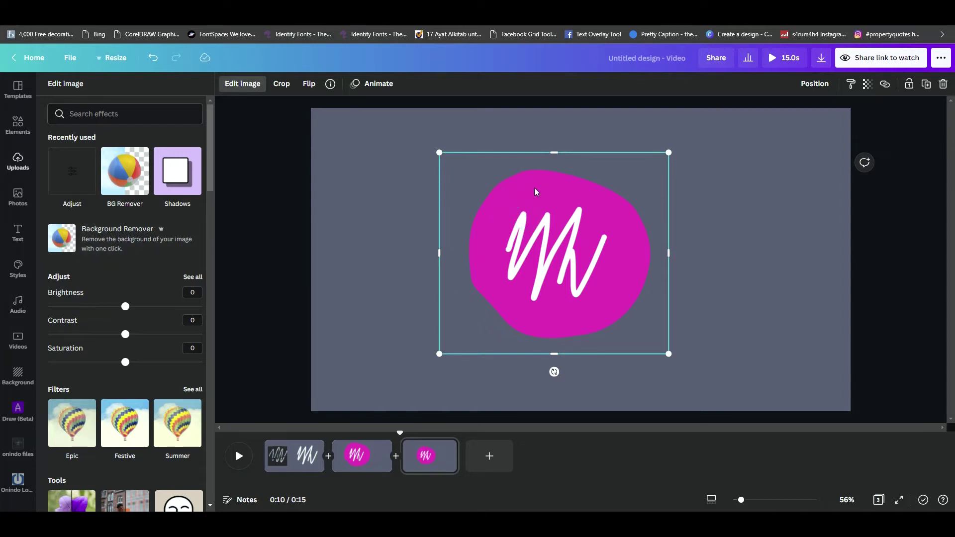
click(240, 85)
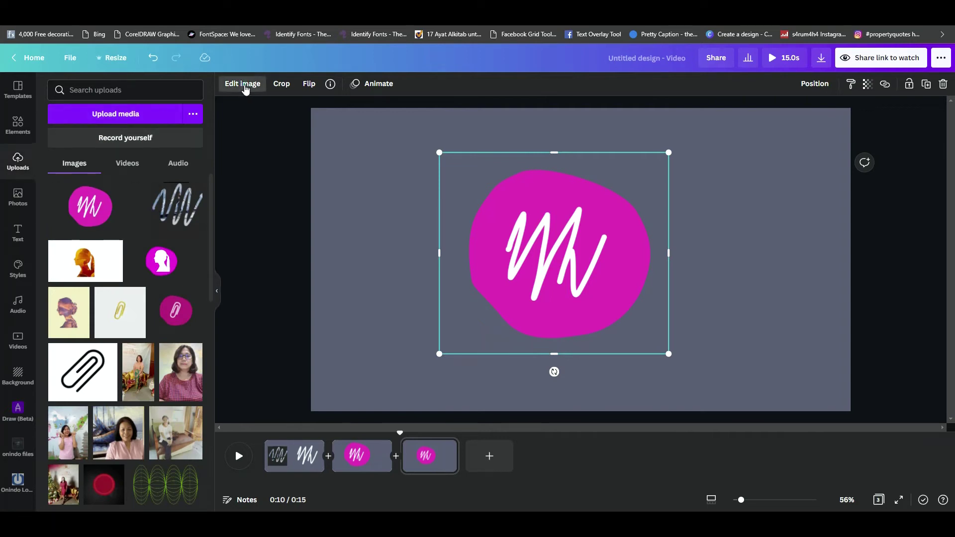
click(243, 85)
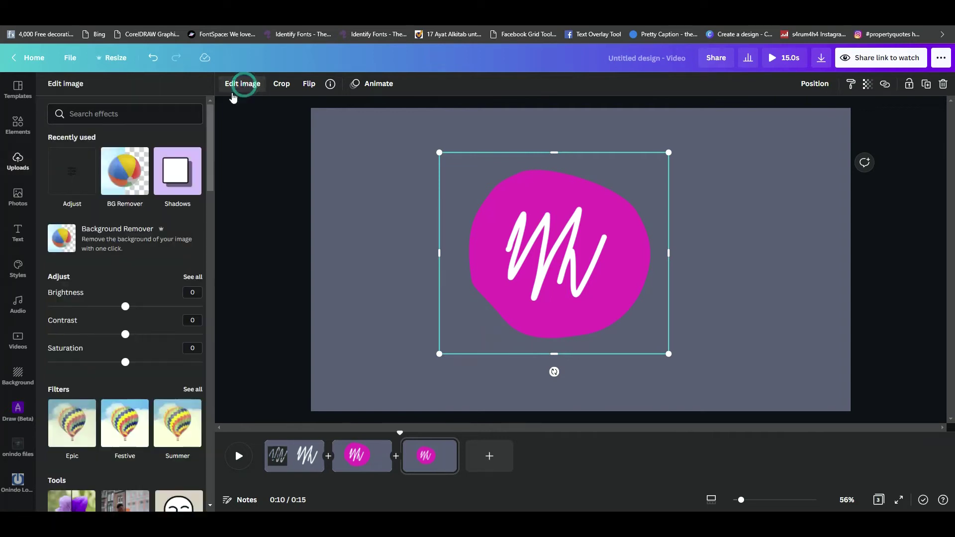
click(117, 241)
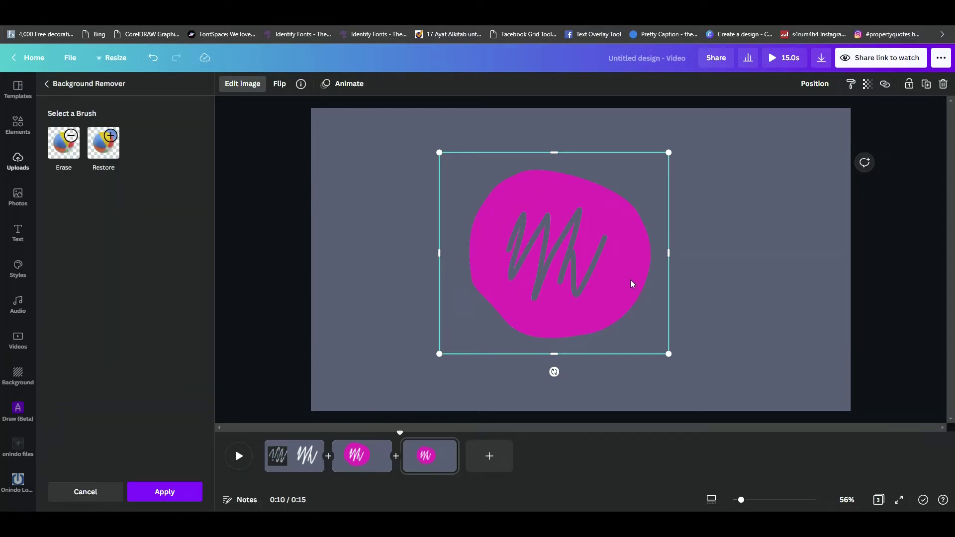
Step: Enlarge the cutout blob to nearly the page's height, apply the background removal, and reposition it near the page's middle
drag(593, 272, 576, 248)
drag(653, 333, 751, 377)
mouse_move(645, 320)
mouse_down()
mouse_move(639, 313)
mouse_move(661, 313)
mouse_move(647, 316)
mouse_up()
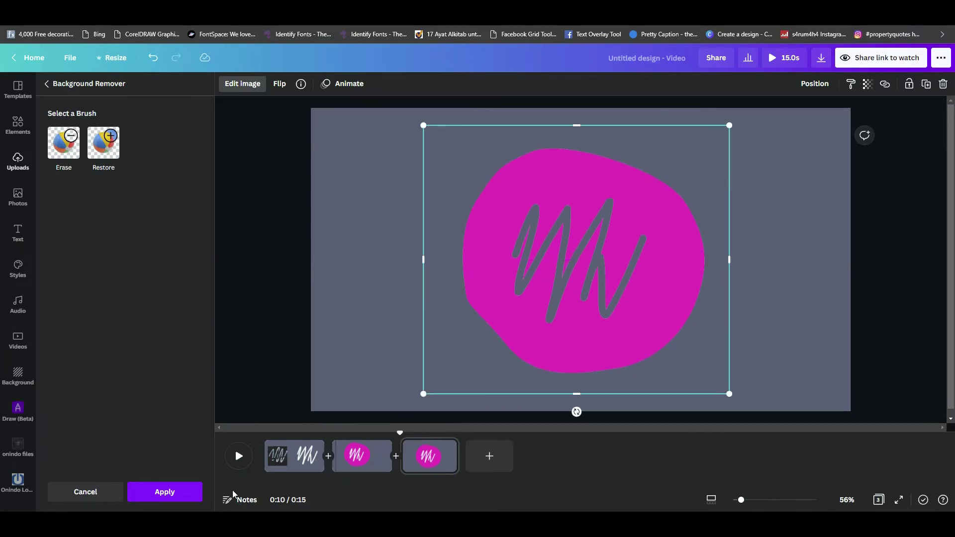
click(178, 492)
drag(664, 251, 659, 251)
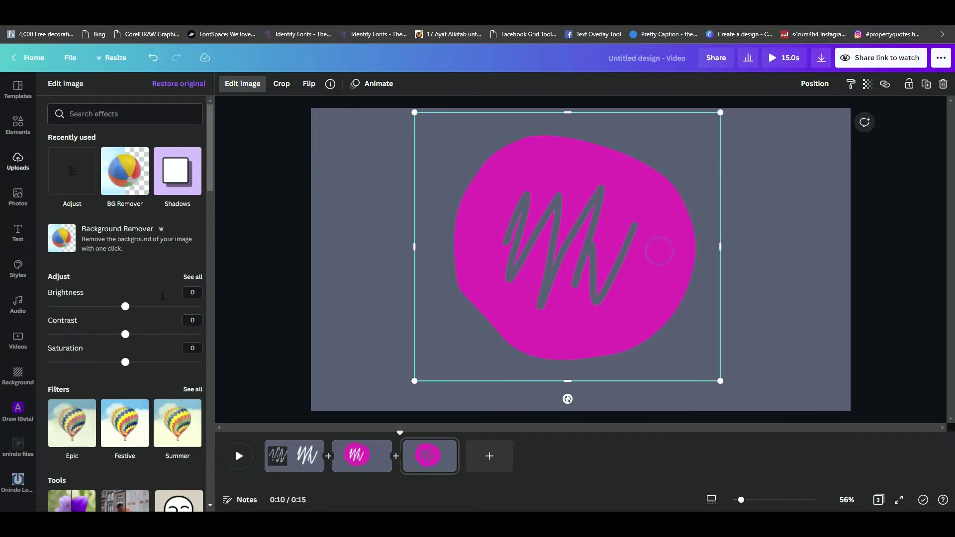
Step: Place the trending photo of a man fixing a child's hair over the cutout blob and send it backward behind the blob
click(18, 197)
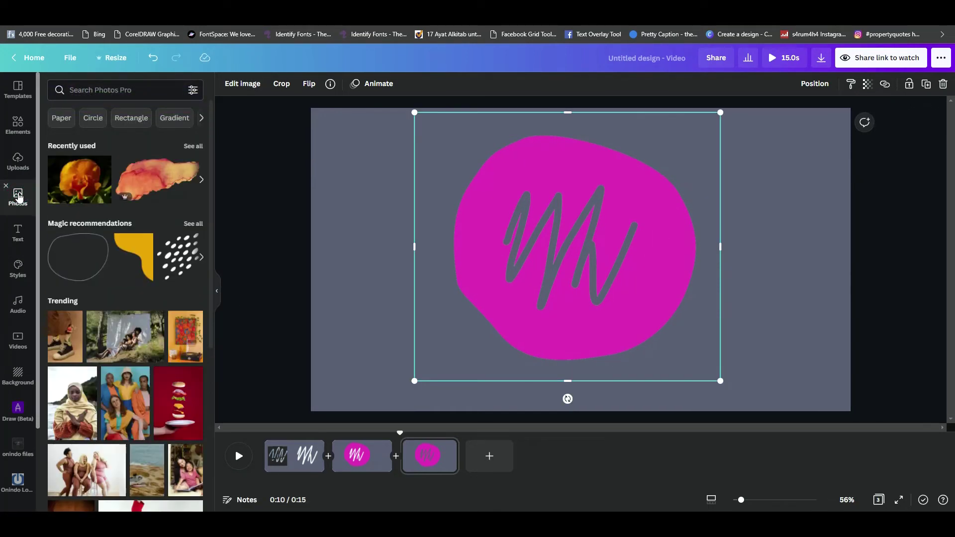
scroll(128, 392, down, 3)
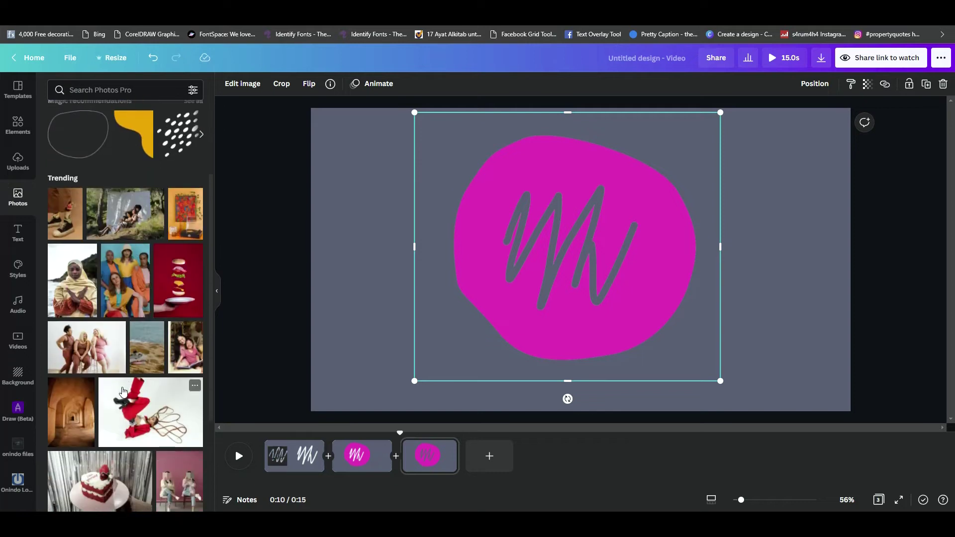
scroll(124, 388, down, 6)
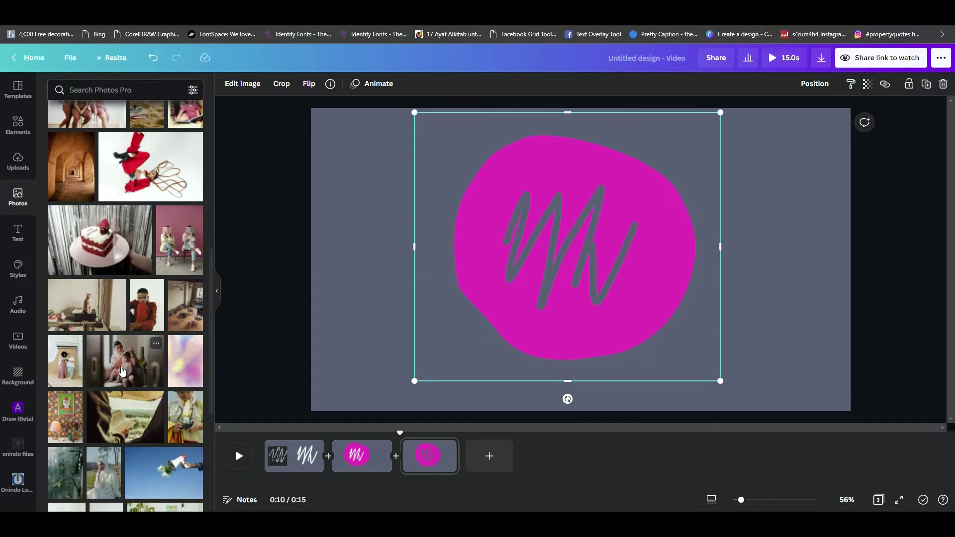
drag(121, 370, 453, 309)
drag(653, 305, 638, 303)
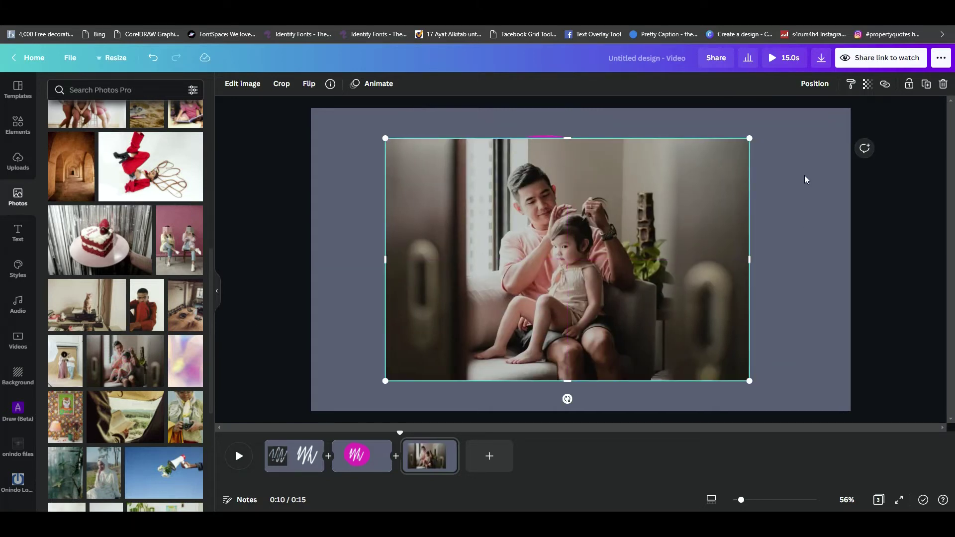
click(815, 83)
click(774, 116)
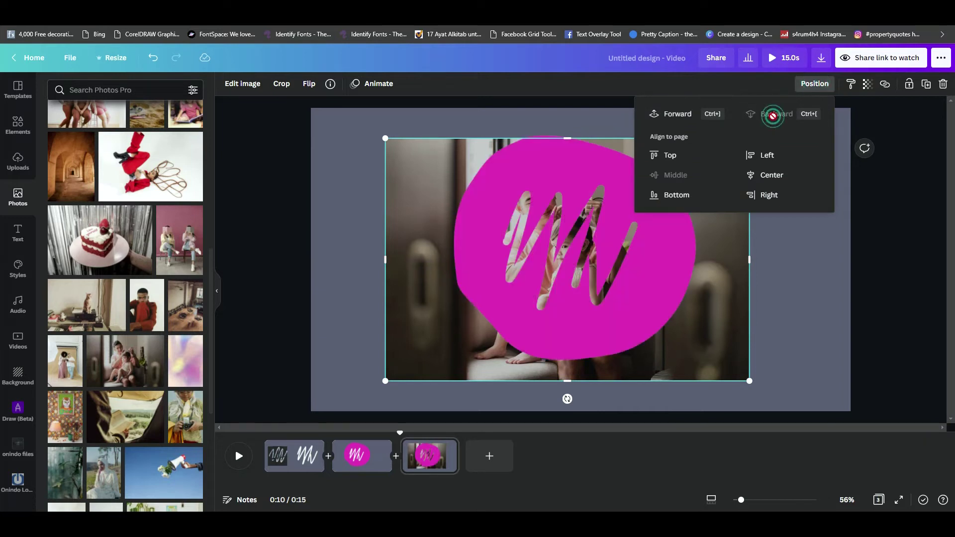
Step: Shift the photo slightly down and right, and crop all four sides to a small rectangle just around the scribble opening
click(750, 382)
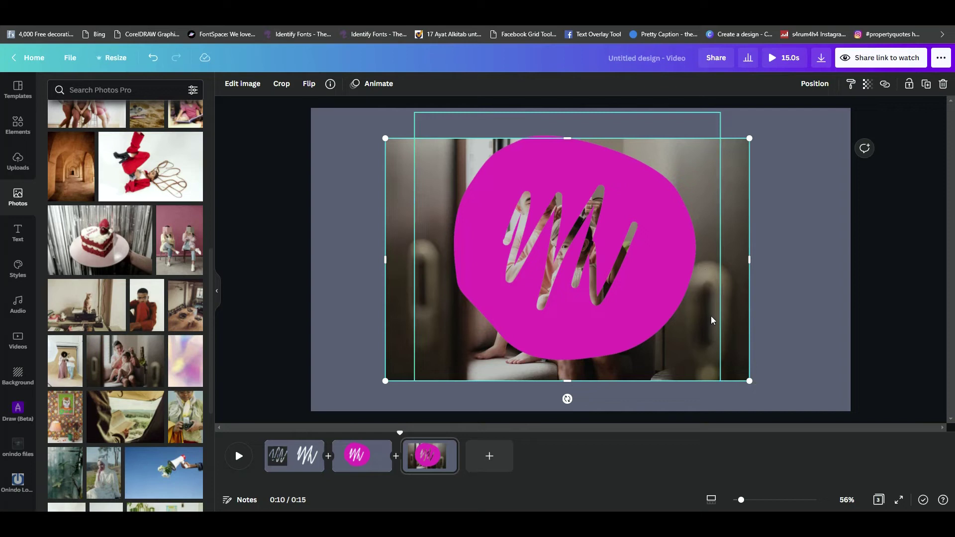
drag(728, 309, 740, 327)
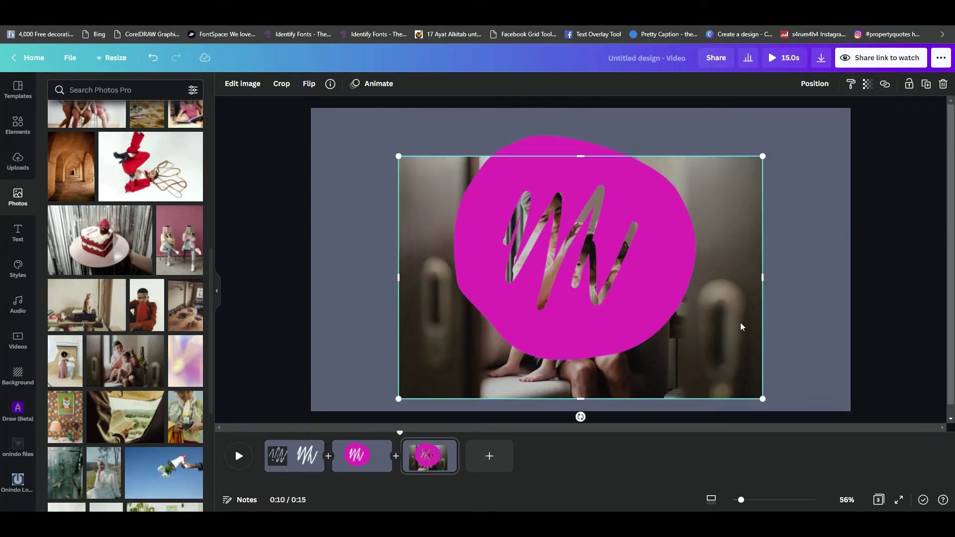
drag(402, 276, 492, 276)
drag(628, 395, 628, 321)
drag(763, 243, 647, 242)
drag(566, 153, 566, 169)
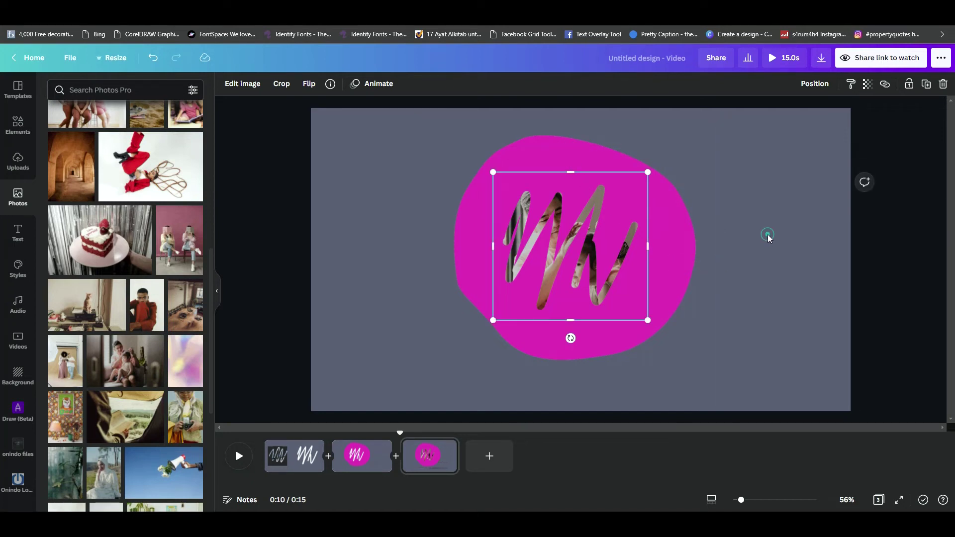
Step: Try to whiten the magenta blob image by setting brightness to 100, contrast to 100 and saturation to -100
click(766, 247)
click(678, 264)
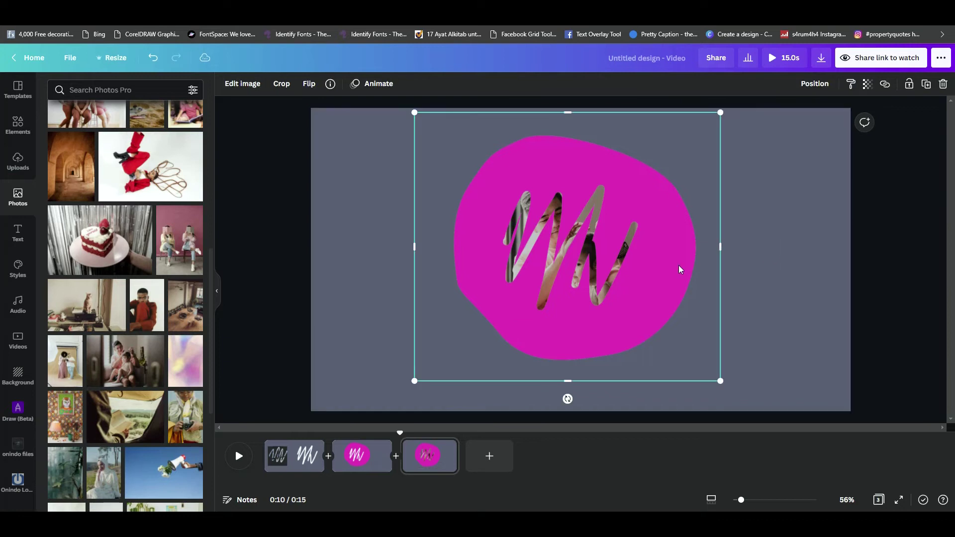
click(242, 83)
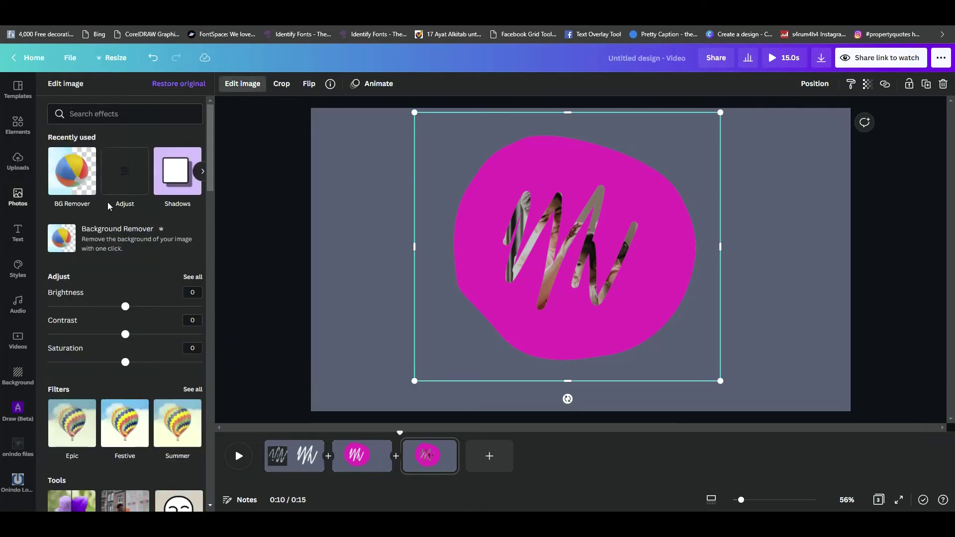
drag(125, 306, 245, 315)
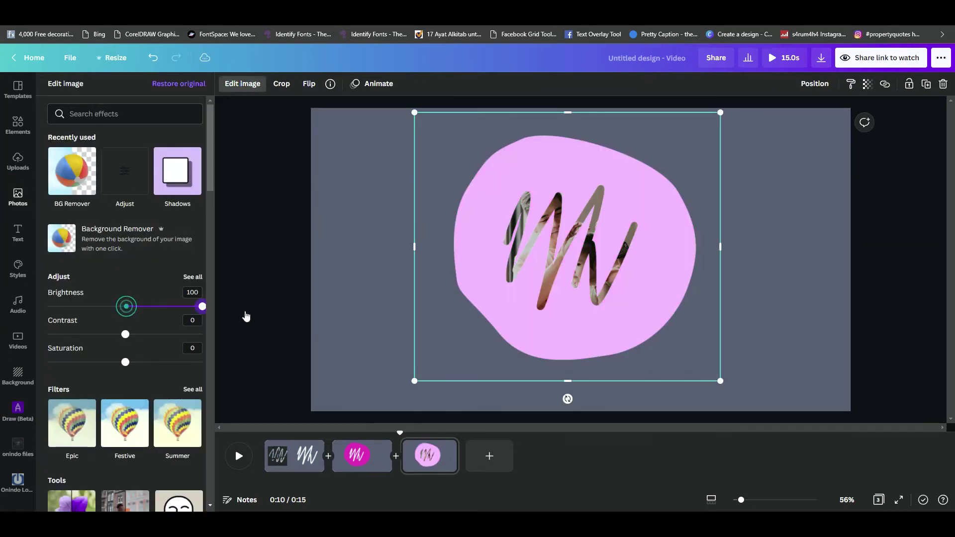
drag(126, 335, 238, 336)
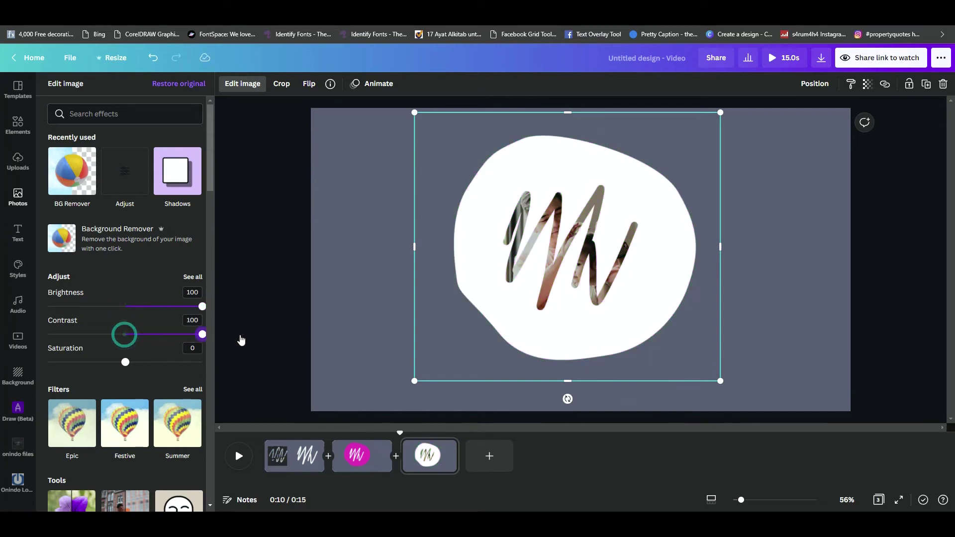
drag(241, 340, 128, 339)
drag(193, 312, 228, 304)
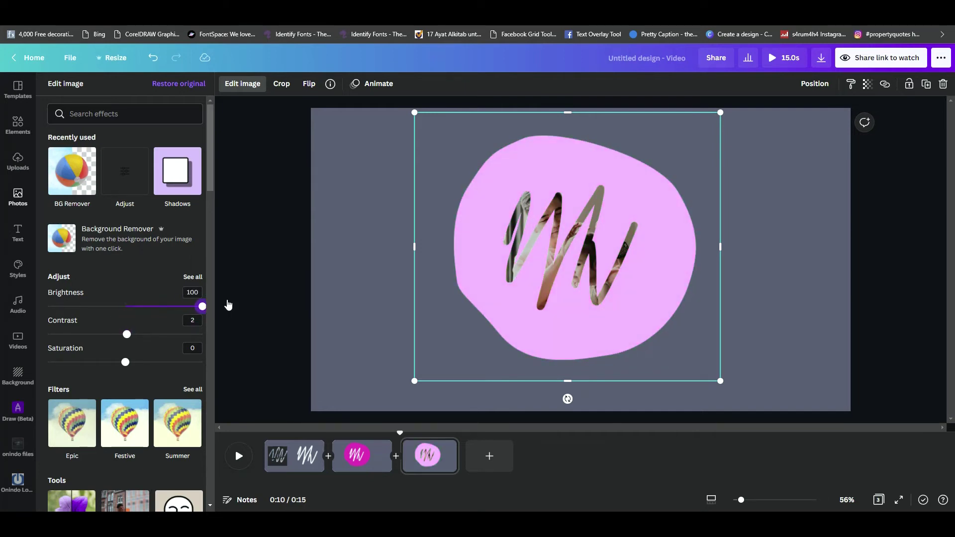
drag(130, 338, 219, 334)
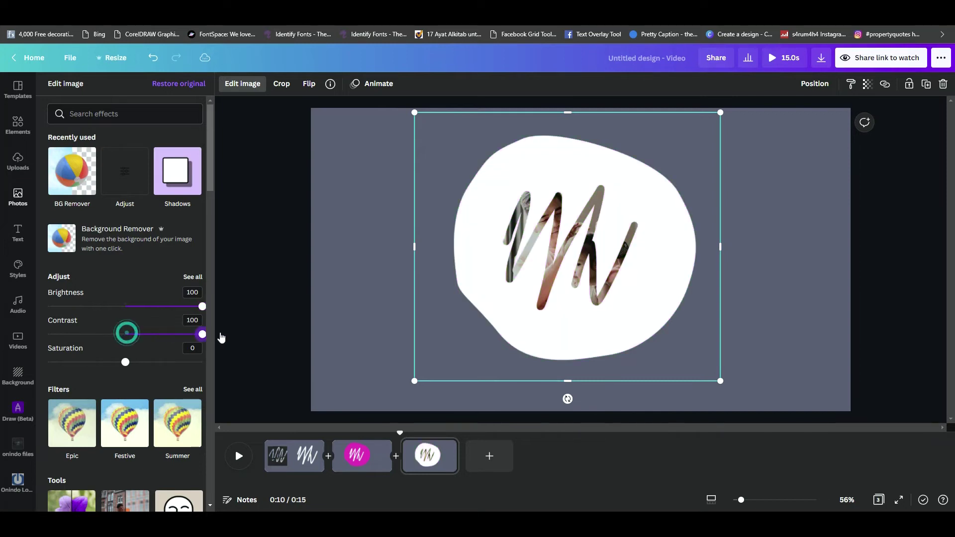
drag(125, 363, 28, 363)
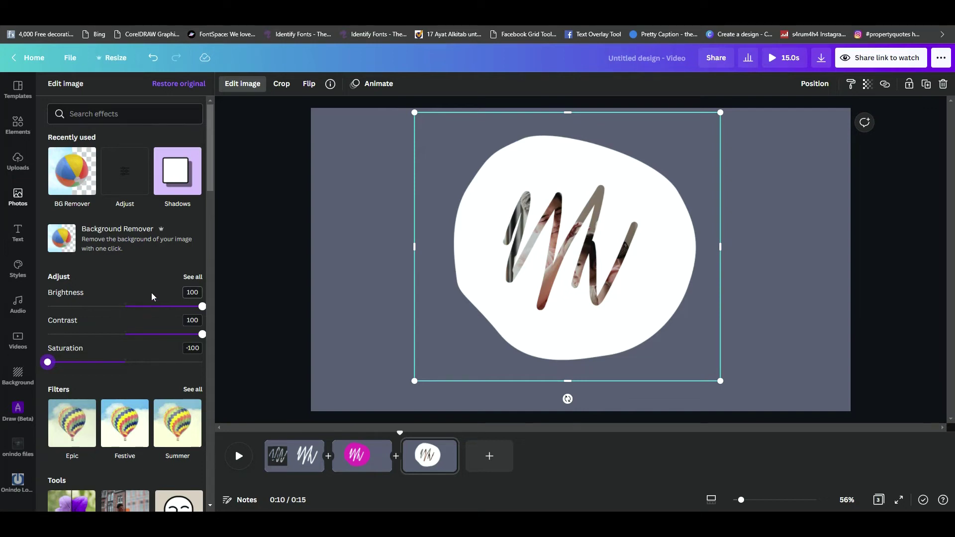
Step: Reset all the colour adjustments of the blob image on page 3
scroll(151, 297, down, 5)
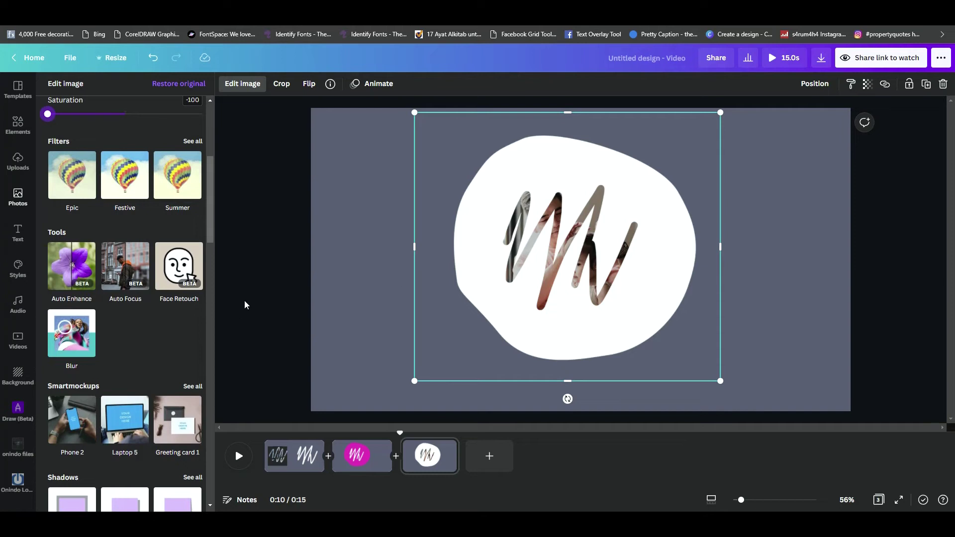
scroll(244, 301, up, 3)
click(488, 186)
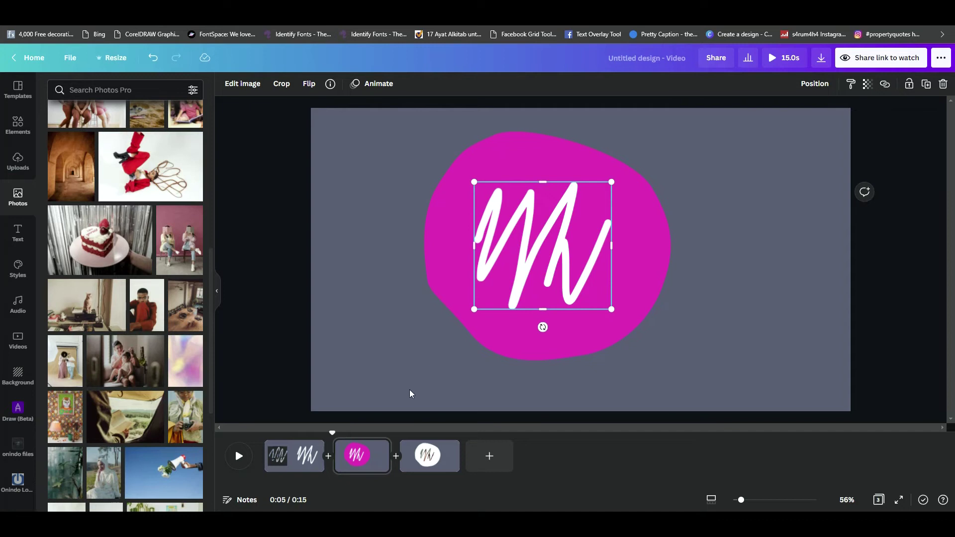
click(426, 454)
click(497, 197)
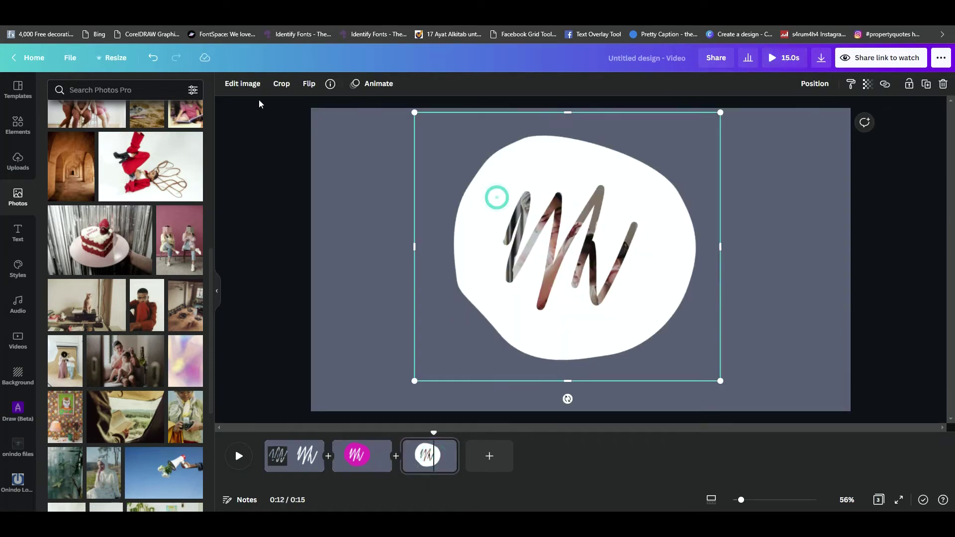
click(244, 84)
click(189, 277)
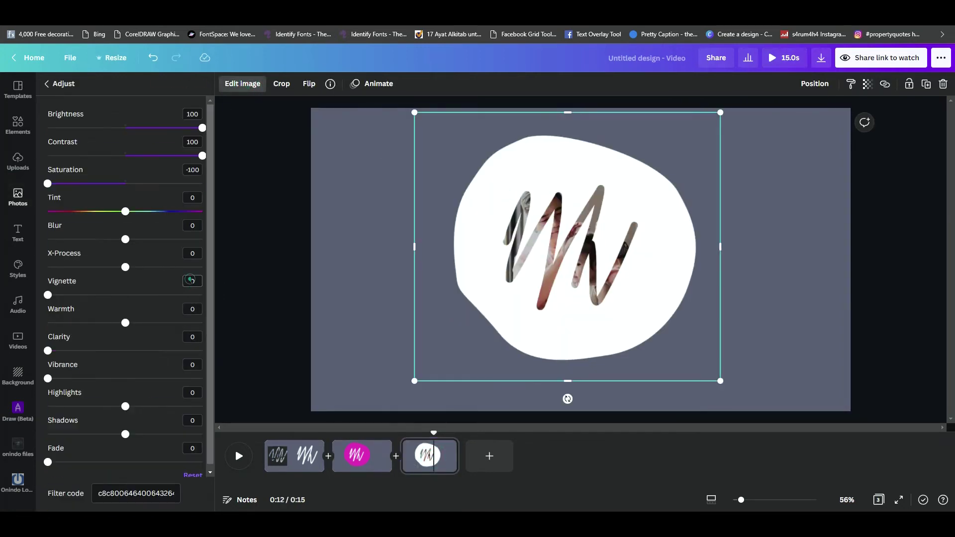
click(193, 471)
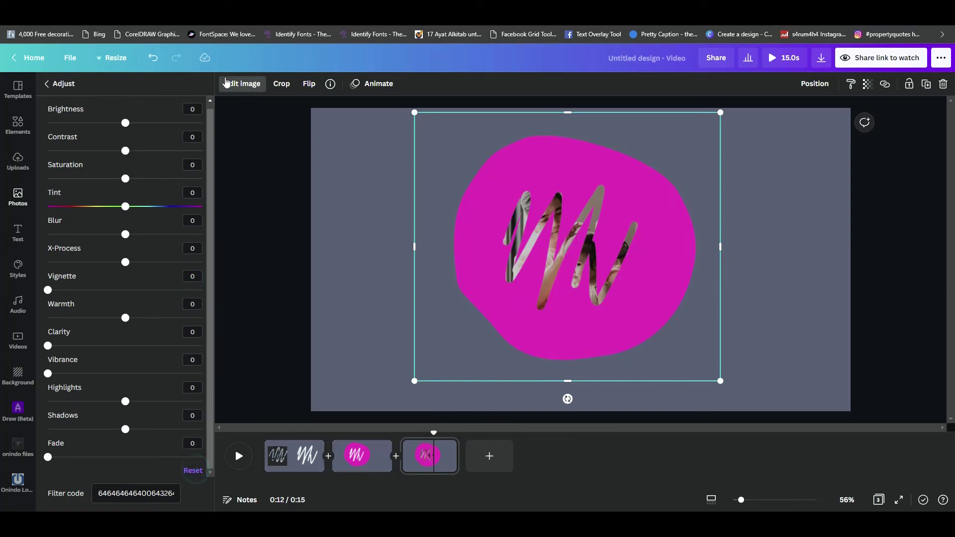
Step: Apply the Fuchsia Duotone effect to the blob image and open the effect's settings
click(47, 83)
scroll(144, 291, down, 10)
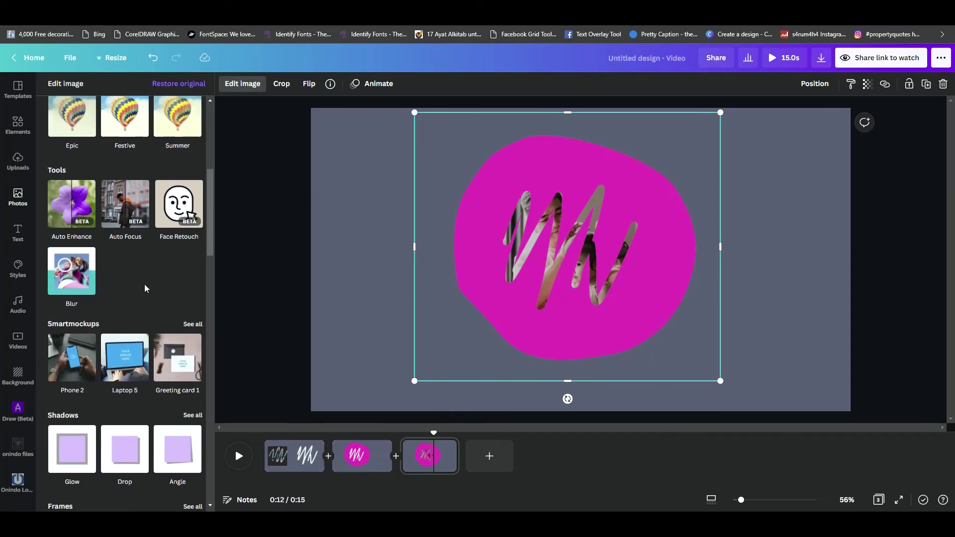
scroll(144, 291, down, 4)
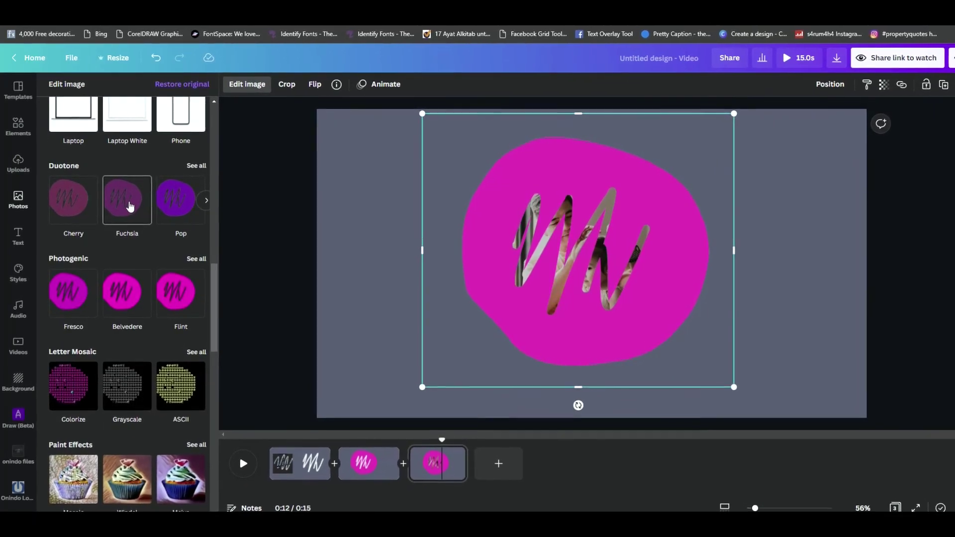
click(132, 206)
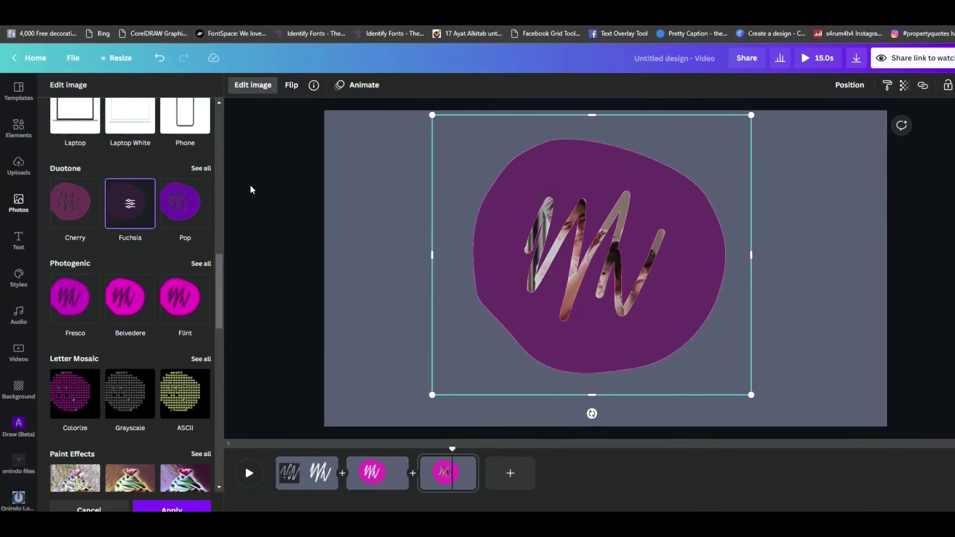
click(131, 208)
Step: Set both the shadows and highlights colours of the Duotone effect to white
click(202, 149)
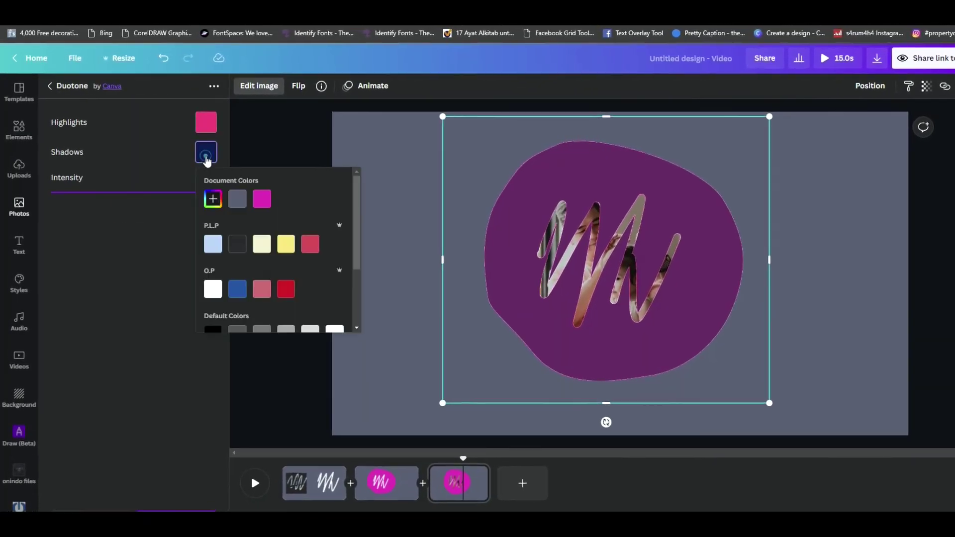
scroll(328, 279, down, 2)
click(337, 263)
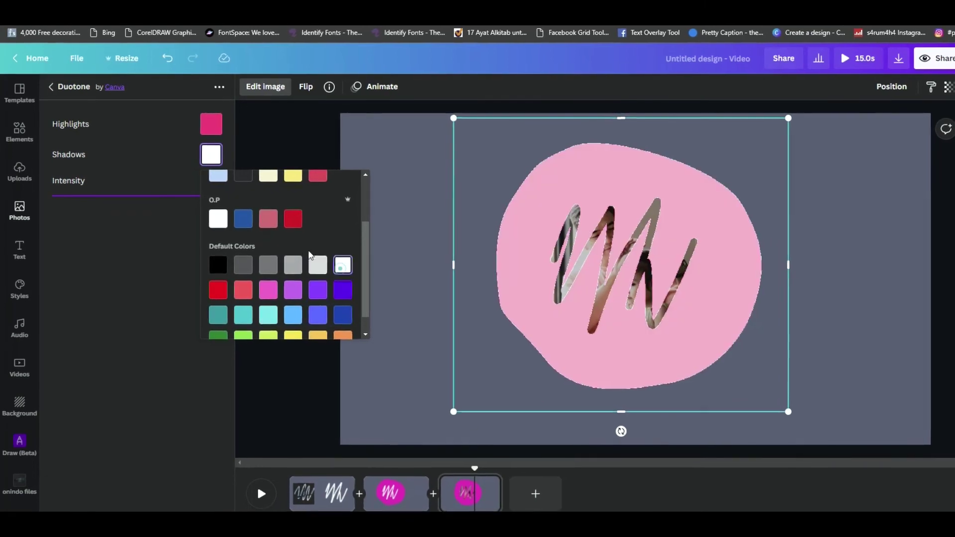
click(213, 127)
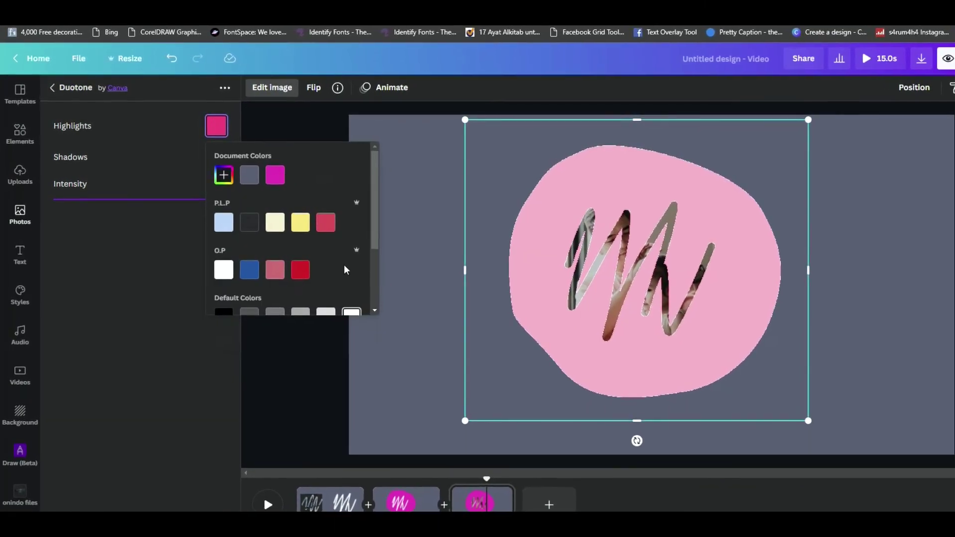
scroll(345, 262, down, 3)
click(354, 217)
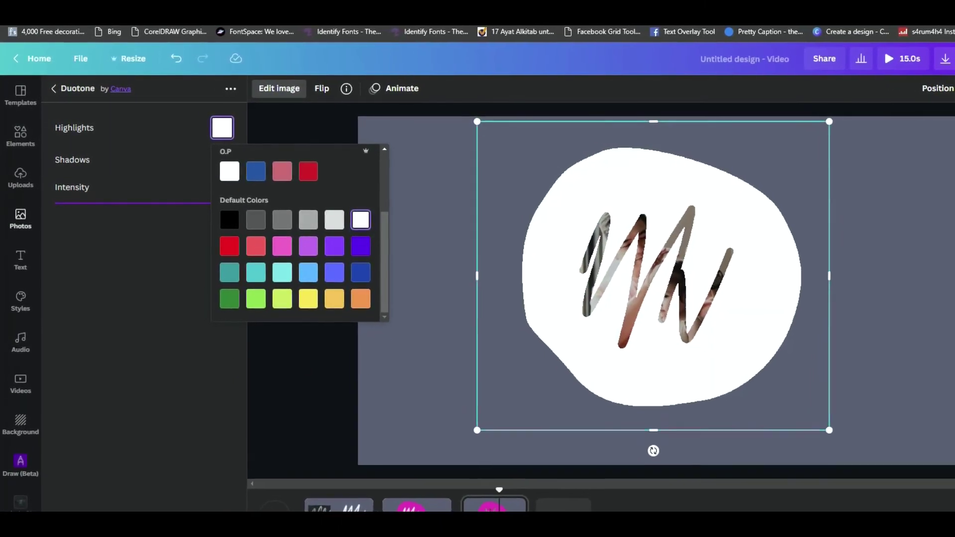
click(53, 89)
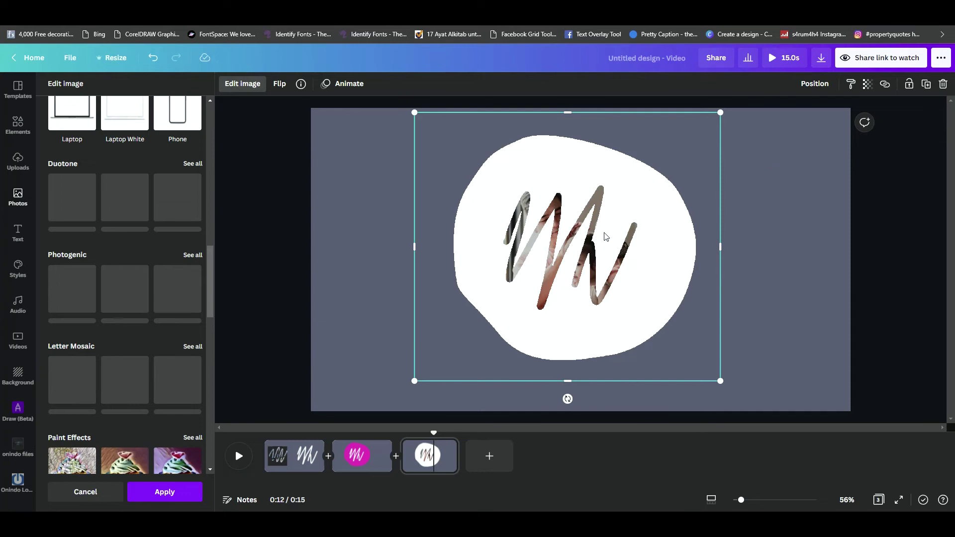
click(775, 253)
Step: Download only page 3 as a PNG with a transparent background
drag(271, 134, 709, 352)
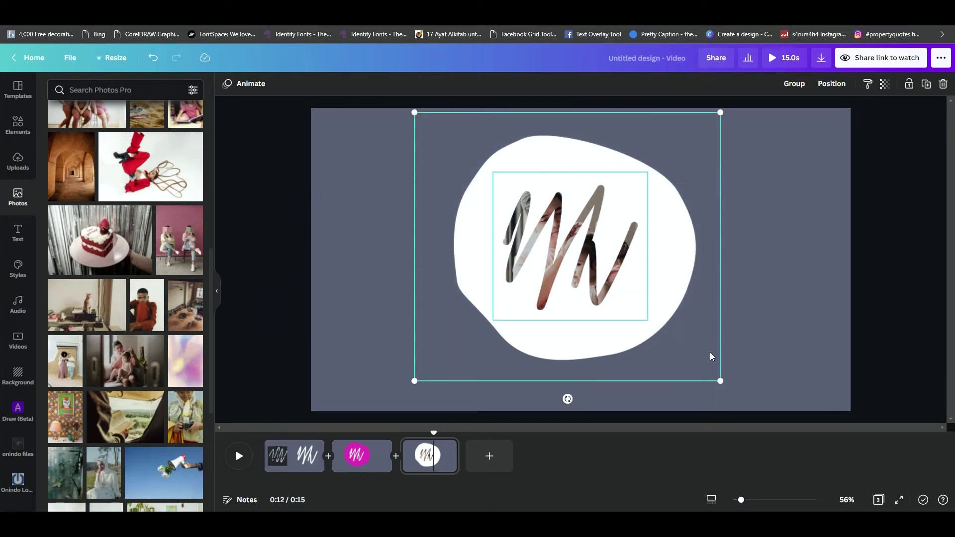
click(823, 59)
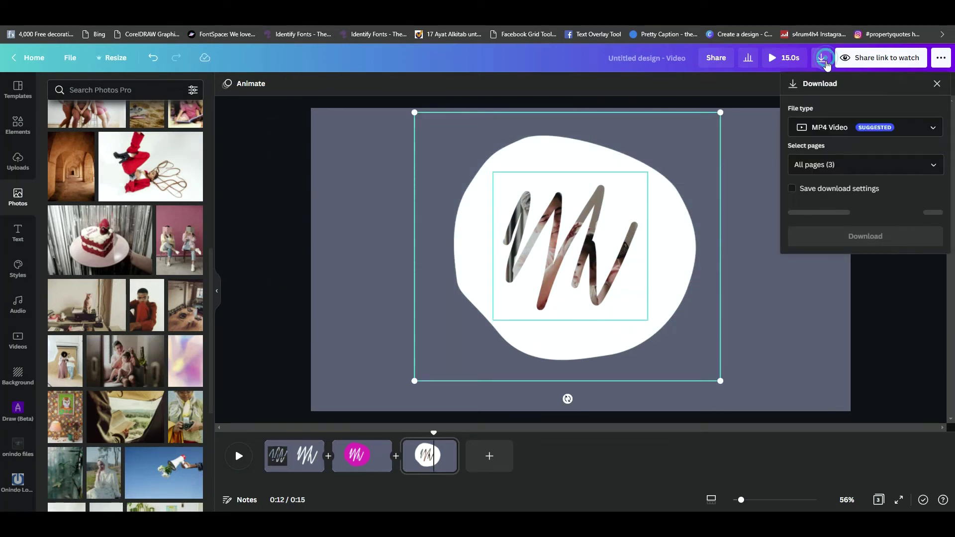
click(935, 130)
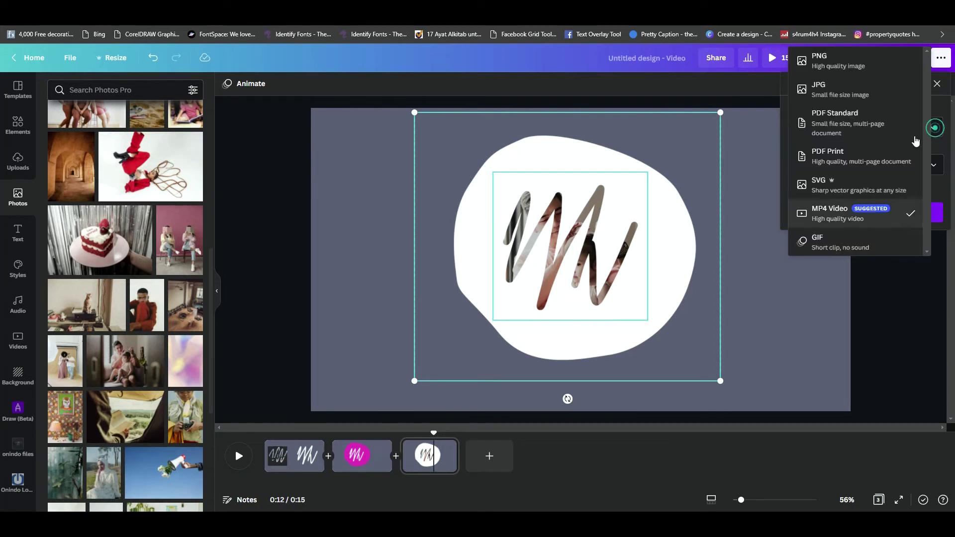
click(844, 63)
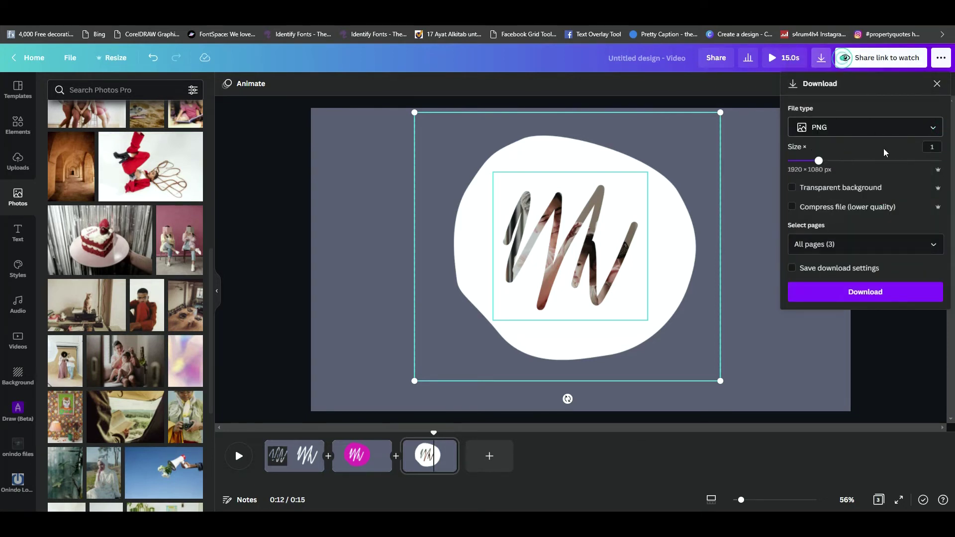
click(834, 189)
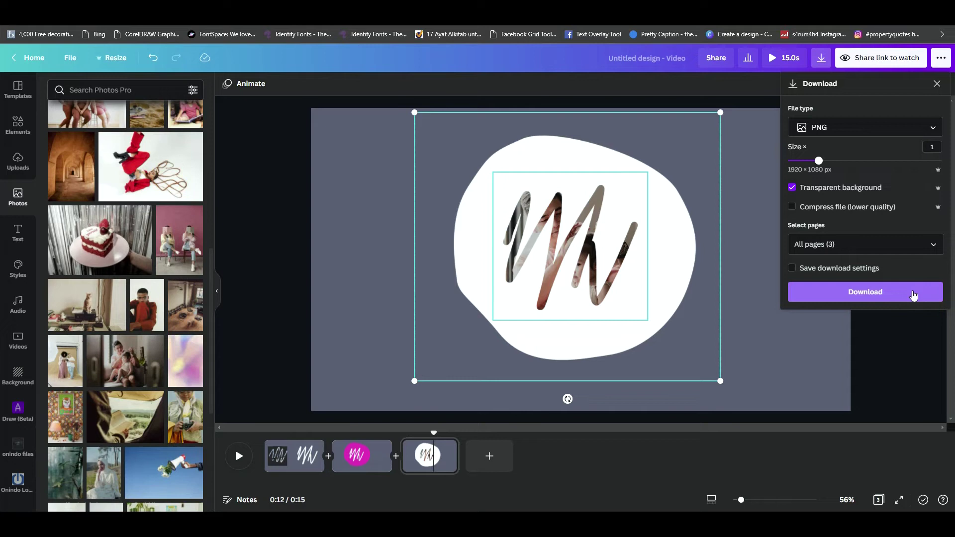
click(931, 244)
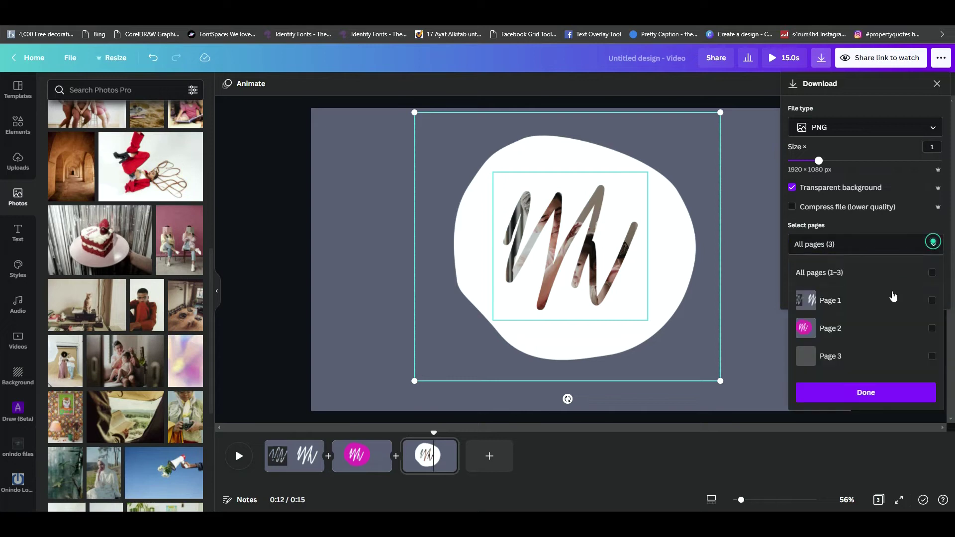
click(931, 356)
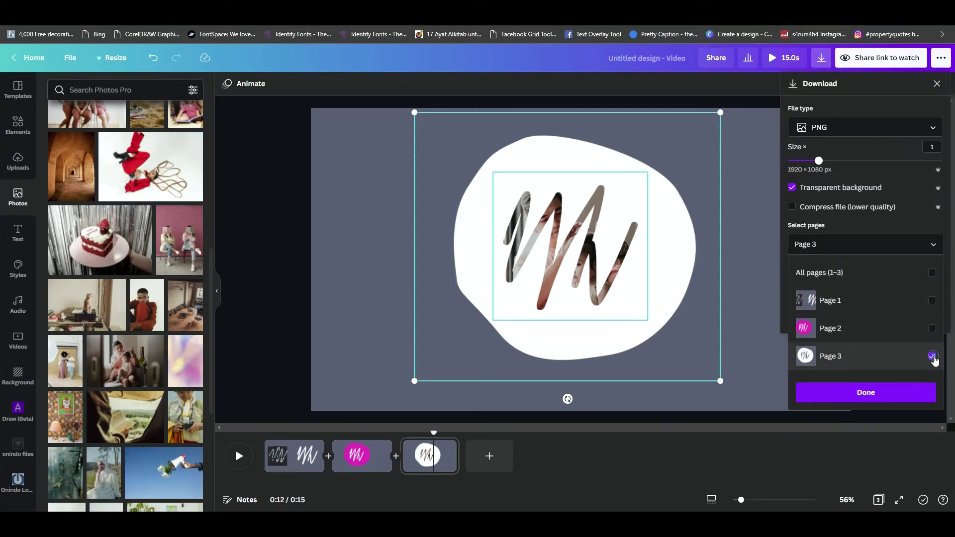
click(893, 396)
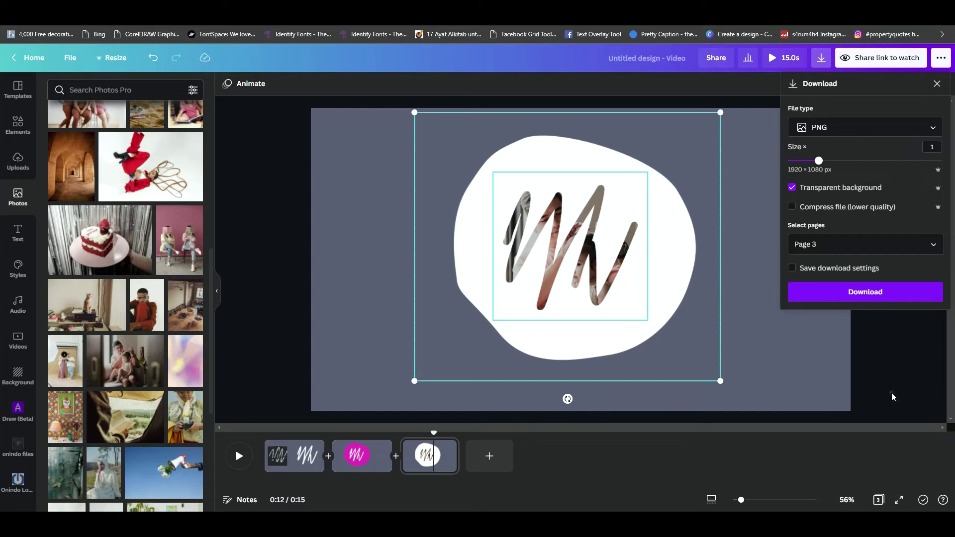
click(878, 292)
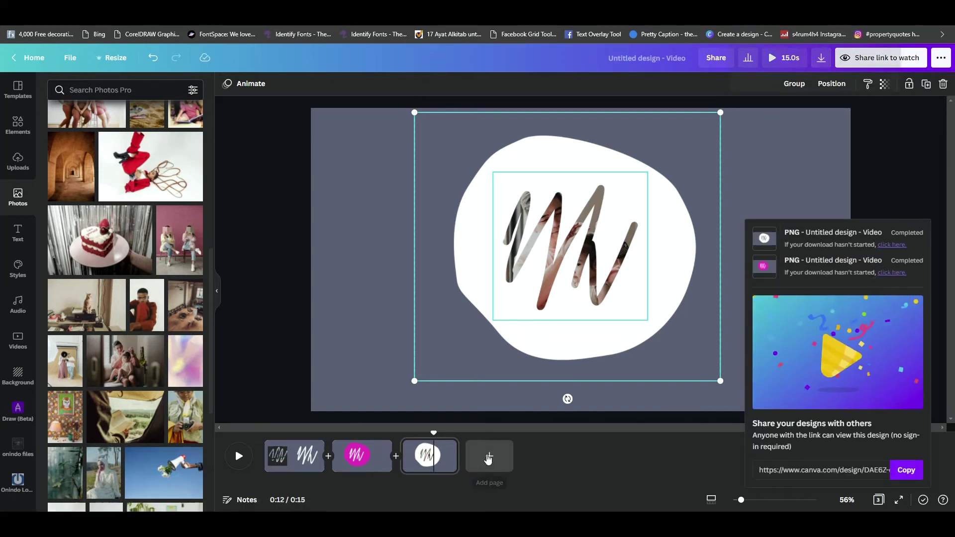
Step: Add a blank page after page 3 and upload the downloaded white blob PNG
click(503, 452)
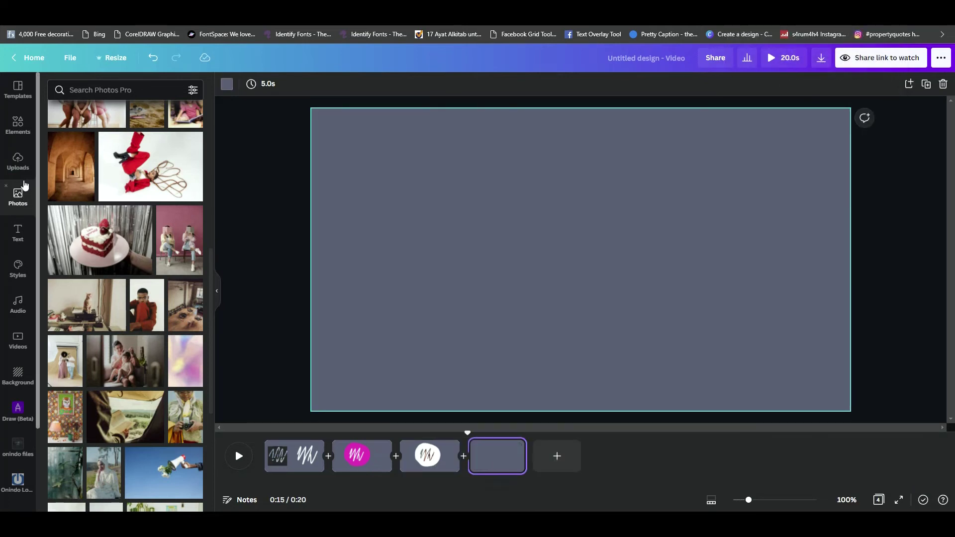
click(18, 161)
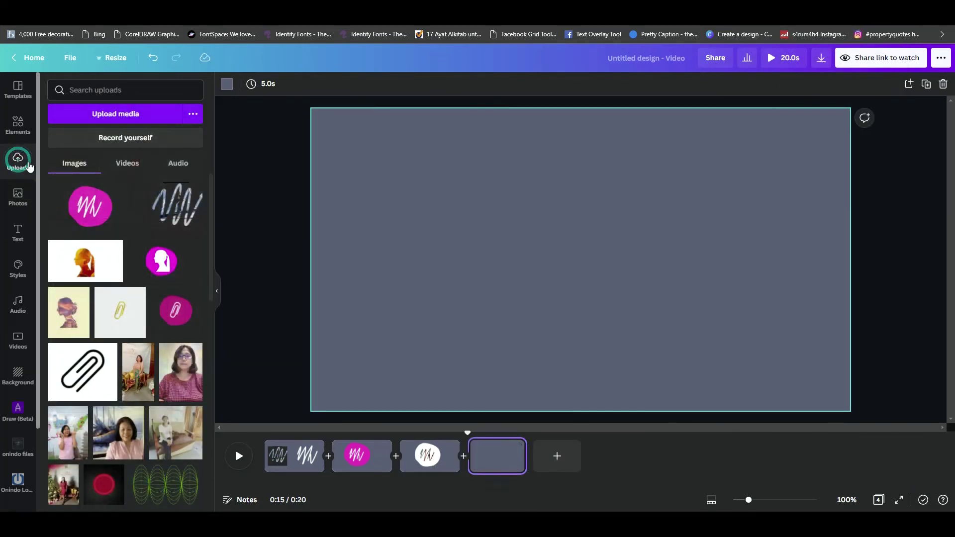
click(122, 113)
click(108, 81)
click(392, 244)
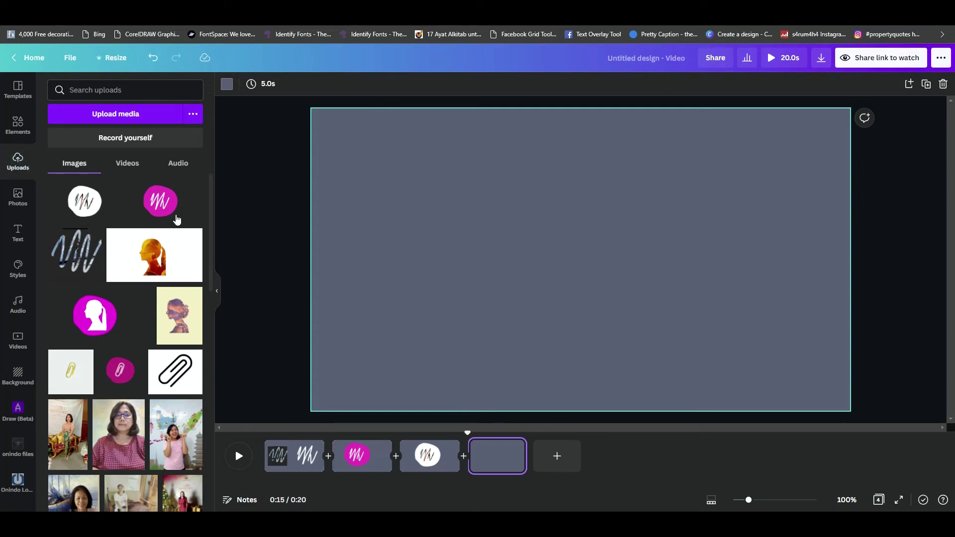
Step: Place the uploaded white blob image on page 4 and remove its background so only the photo-filled scribble remains
click(85, 201)
drag(585, 252, 598, 262)
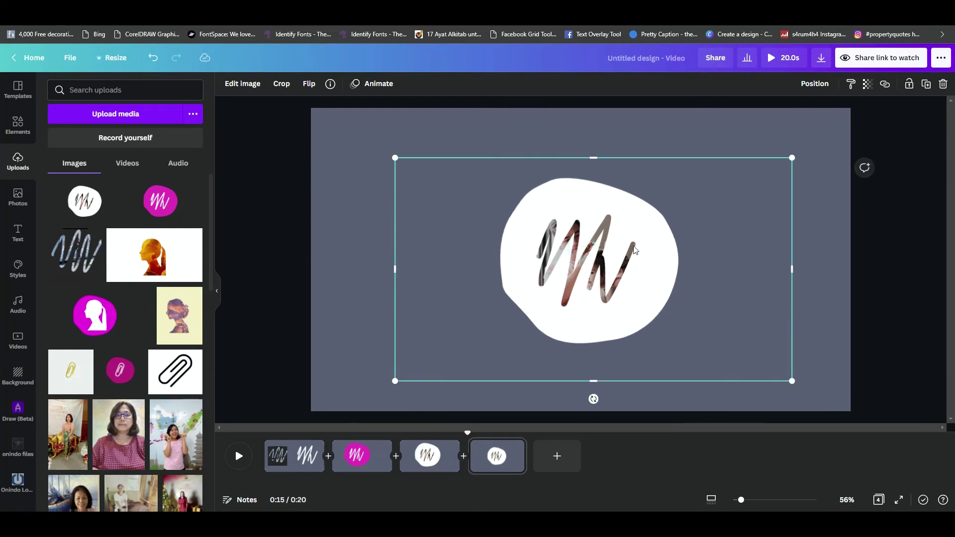
click(249, 85)
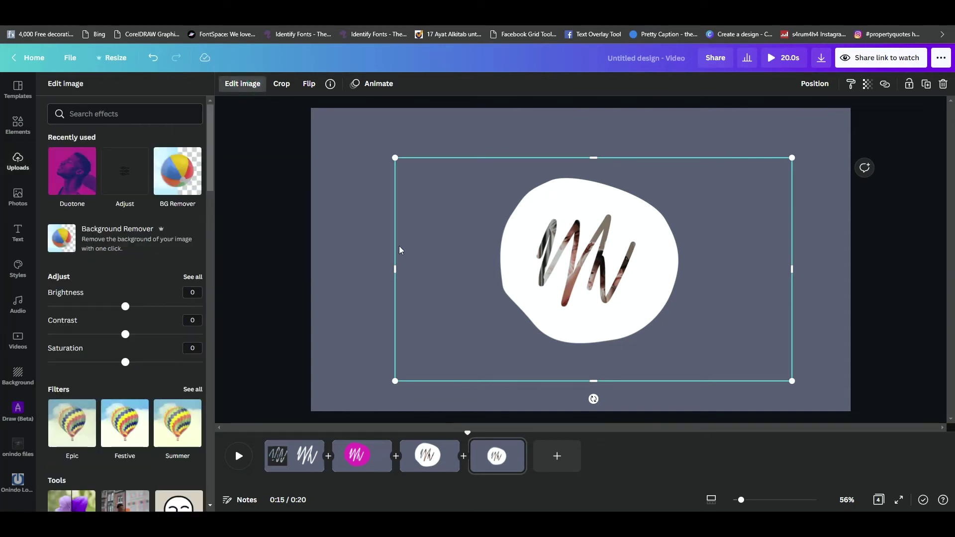
click(115, 246)
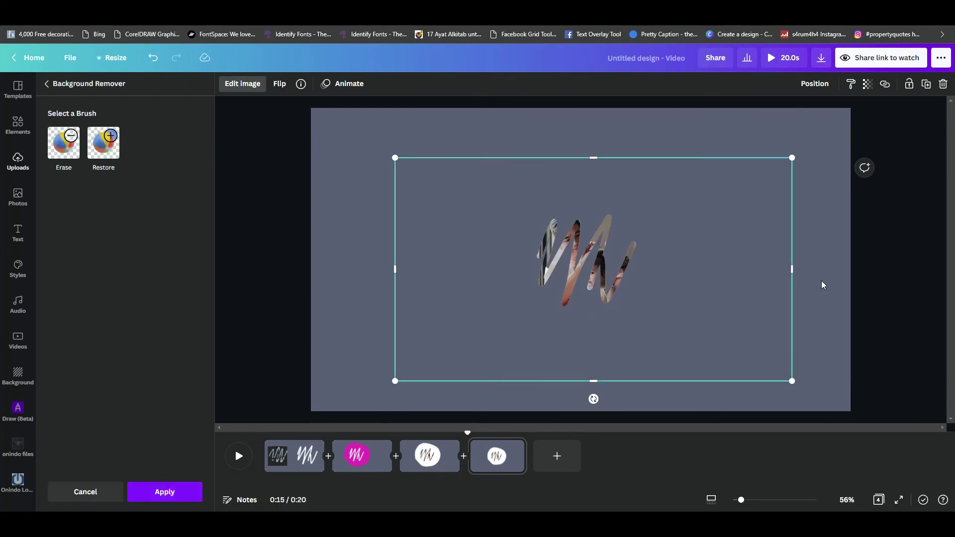
Step: Crop the empty area on all four sides of the scribble image and apply the background removal
drag(794, 264, 662, 266)
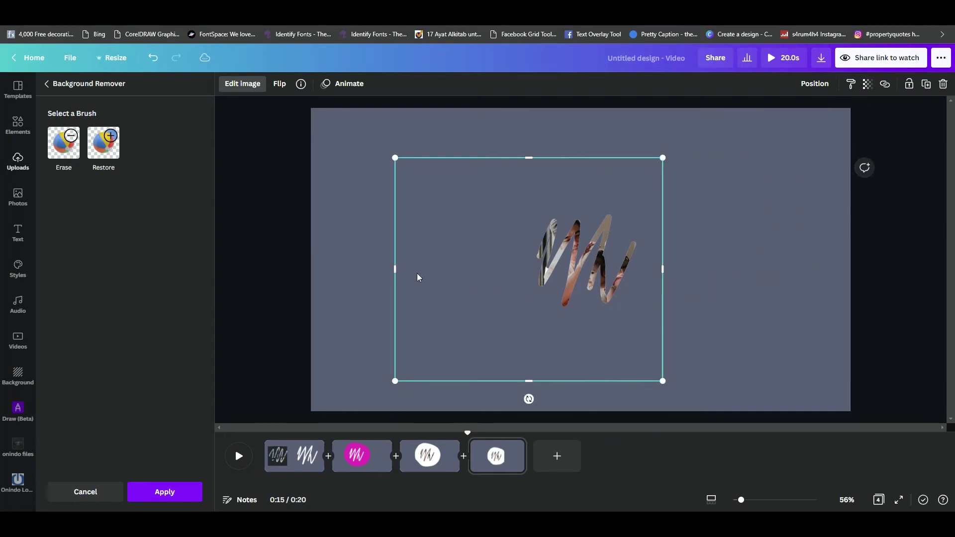
drag(394, 267, 512, 293)
drag(584, 380, 587, 330)
drag(588, 157, 586, 190)
click(192, 499)
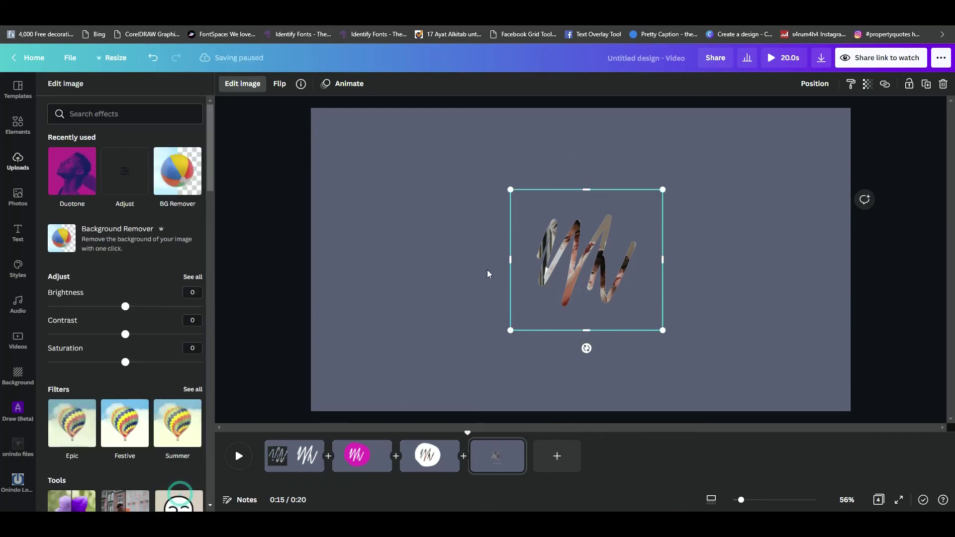
click(436, 246)
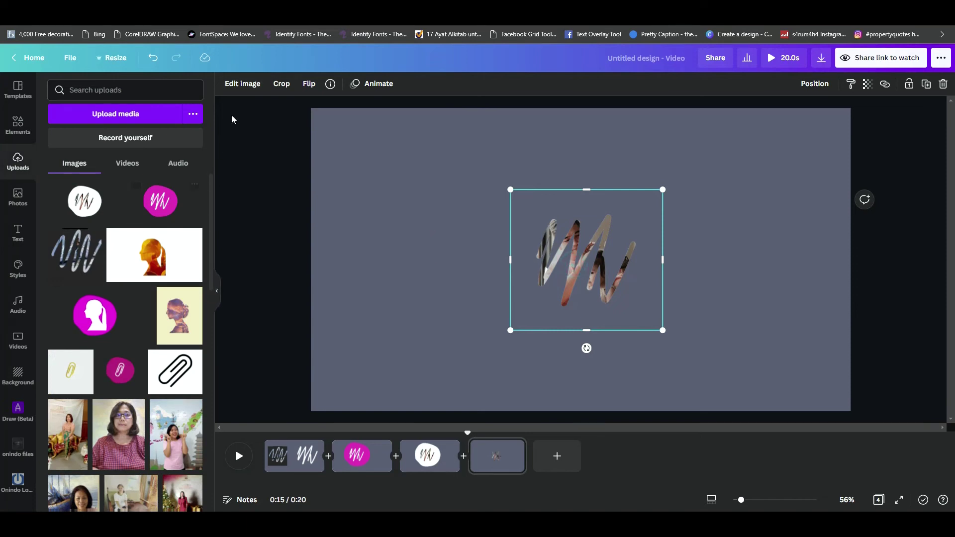
Step: Add the Glow shadow to the scribble image and open the shadow's settings
click(242, 84)
scroll(78, 358, down, 5)
click(72, 453)
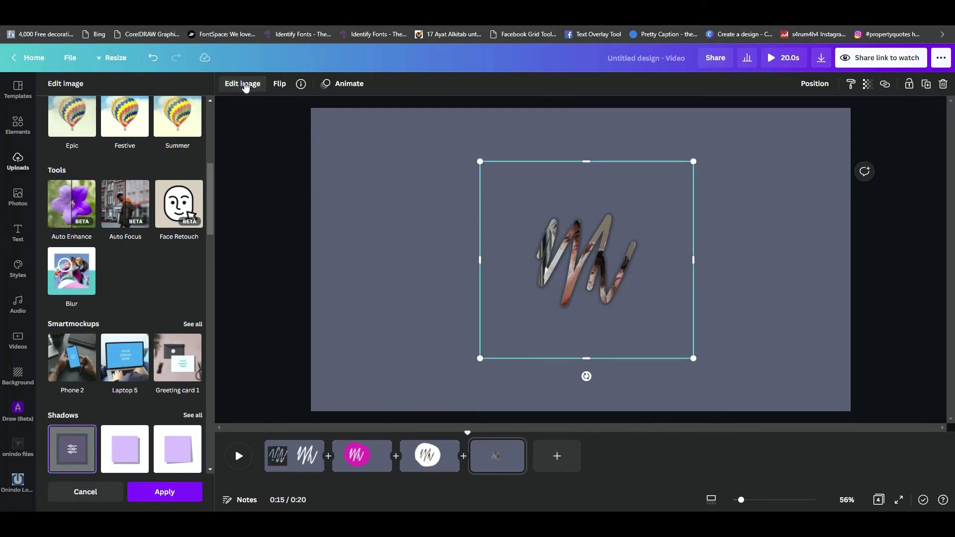
click(80, 449)
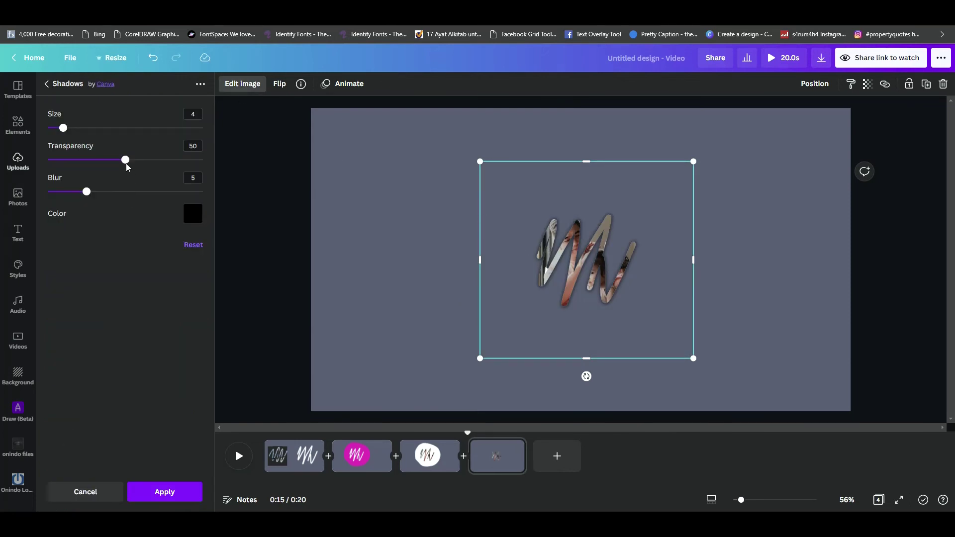
Step: Set the scribble's glow to size 15, transparency 67 and blur 11, and colour it white
drag(64, 128, 107, 129)
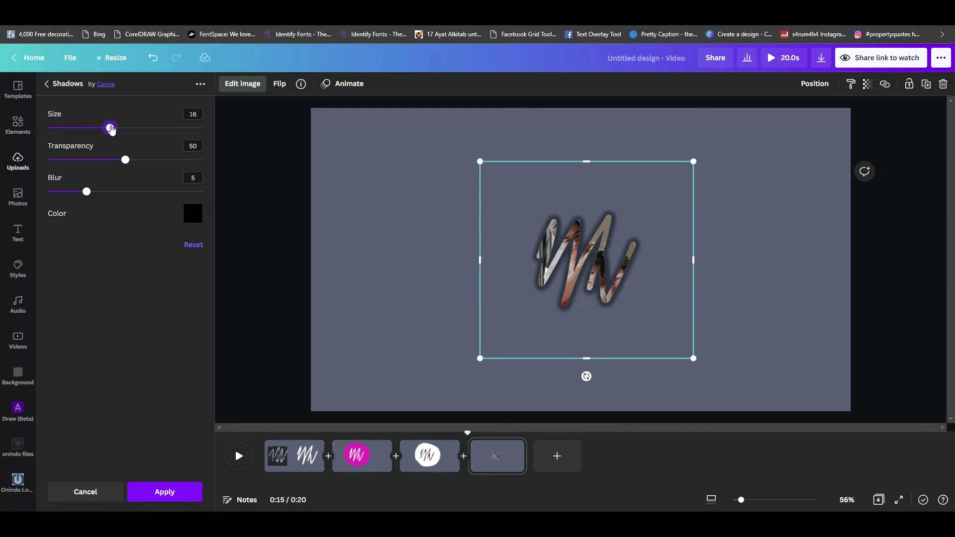
drag(136, 162, 152, 160)
drag(88, 198, 133, 198)
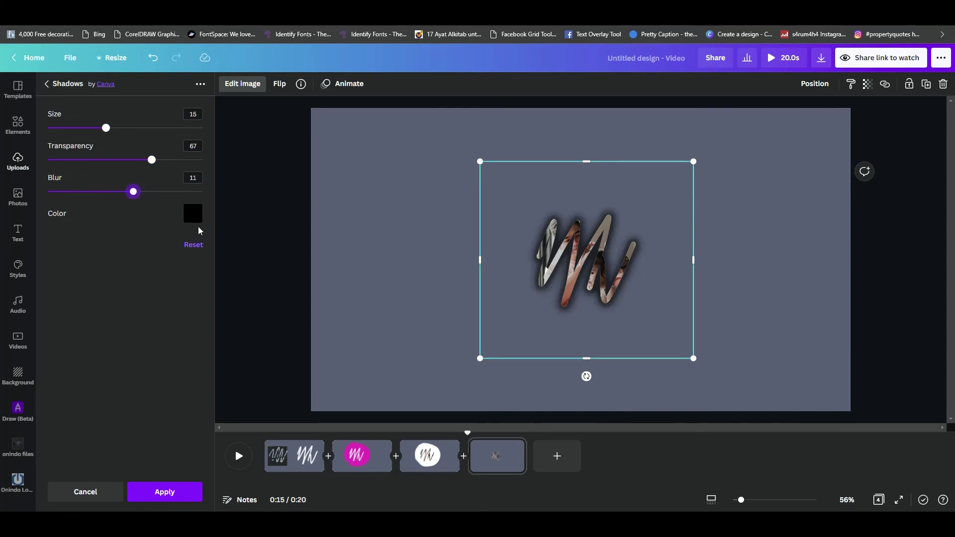
click(194, 214)
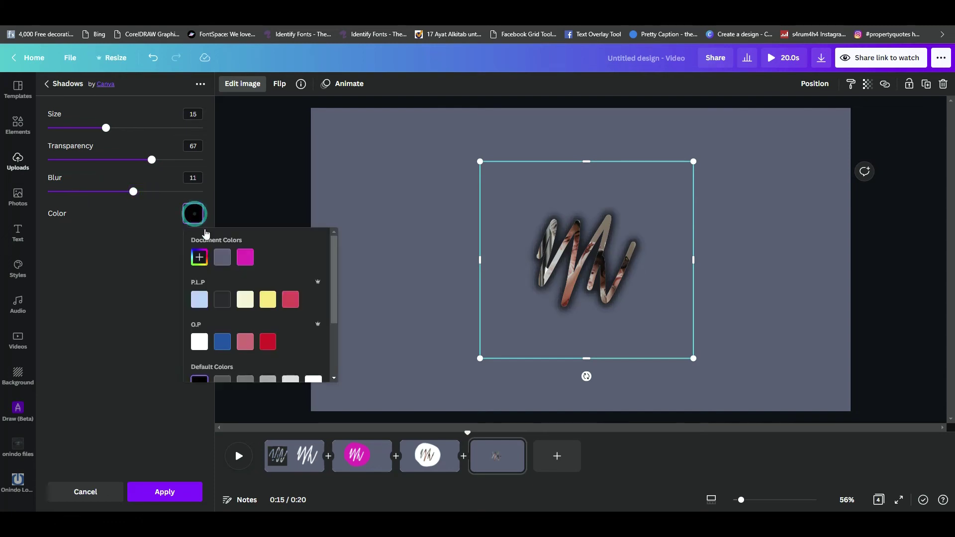
click(200, 343)
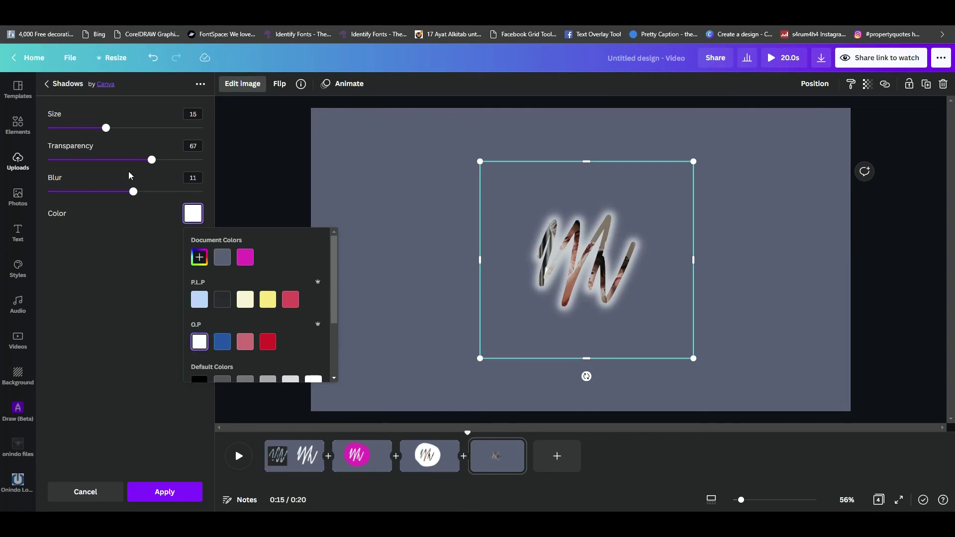
Step: Try a thin white glow with size 2, transparency 100 and blur 3
drag(107, 130, 58, 134)
drag(147, 167, 209, 164)
drag(133, 192, 70, 200)
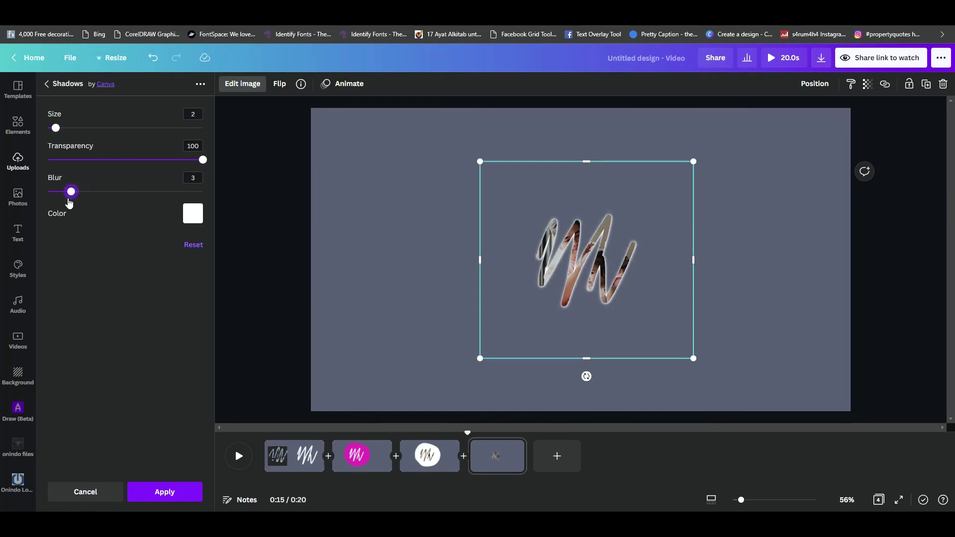
Step: Colour the scribble's glow black and set its size to 20, blur to 15 and transparency to 77
click(193, 213)
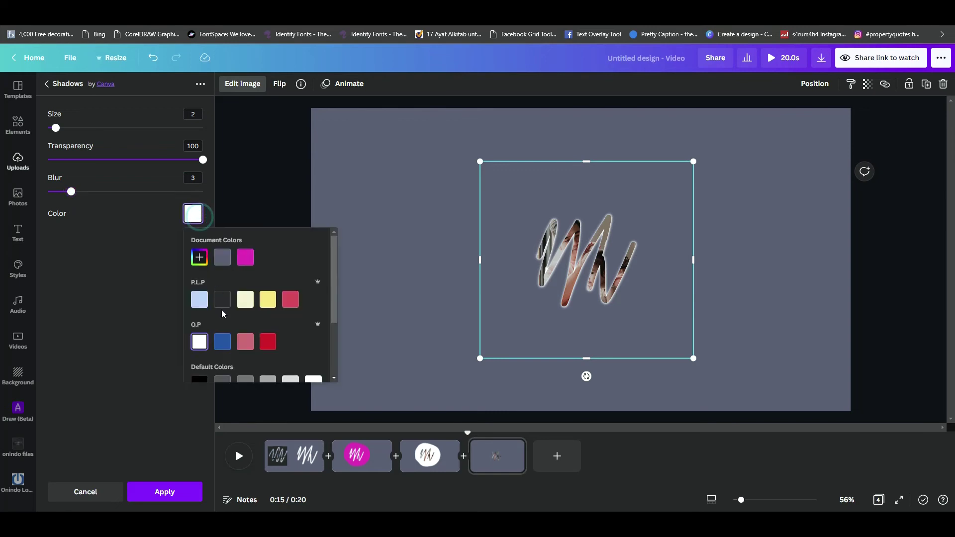
scroll(221, 318, down, 1)
click(198, 294)
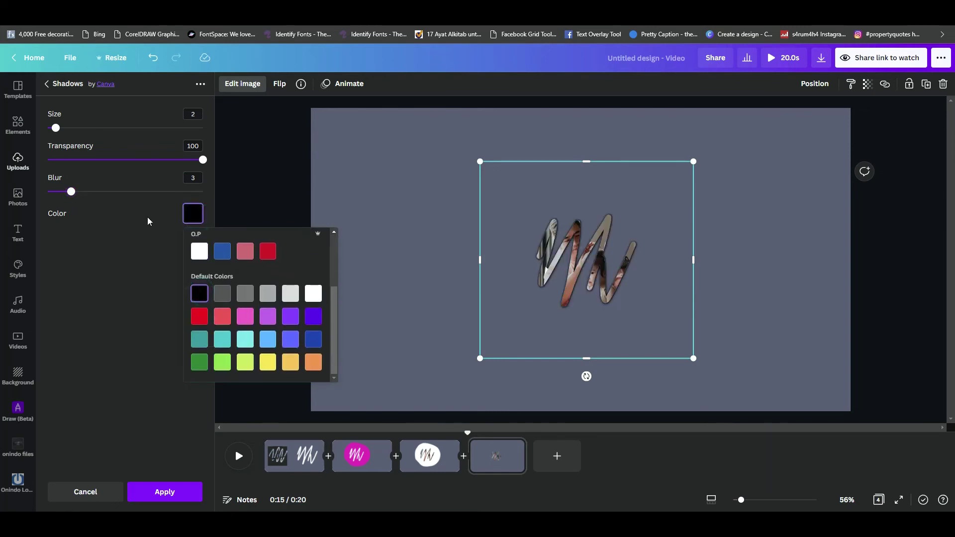
drag(56, 127, 125, 128)
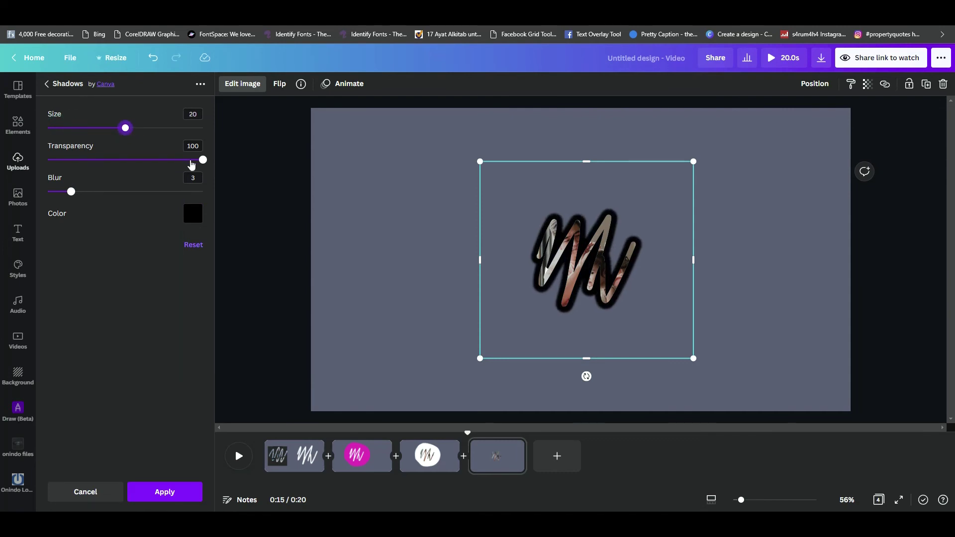
drag(71, 192, 164, 192)
drag(203, 159, 168, 160)
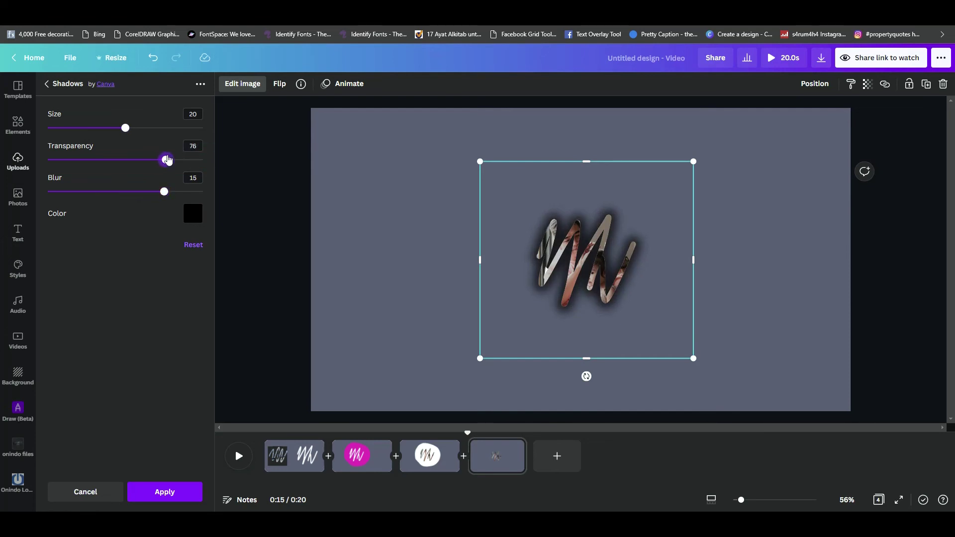
Step: Apply the glow and enlarge the scribble image, placing it near the centre of page 4
drag(481, 162, 389, 156)
drag(693, 360, 751, 411)
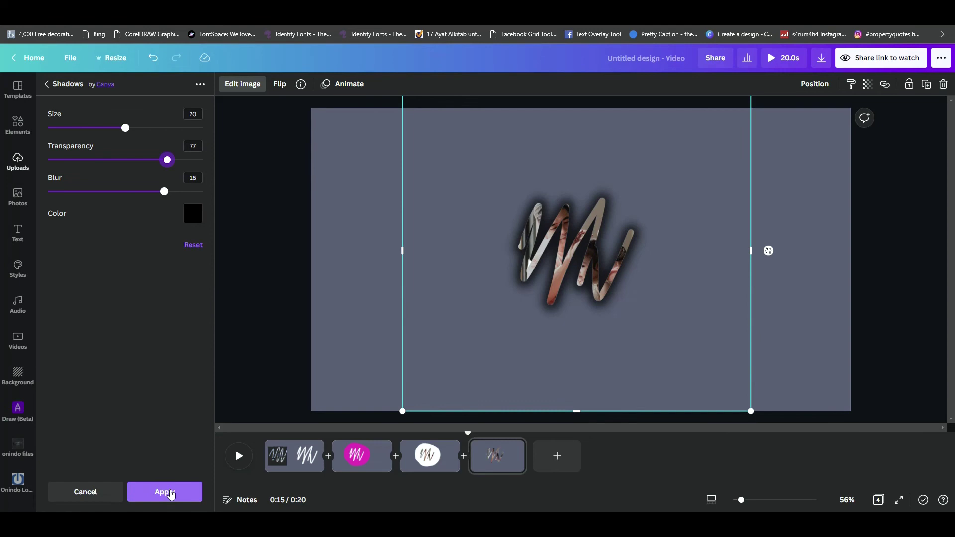
click(165, 492)
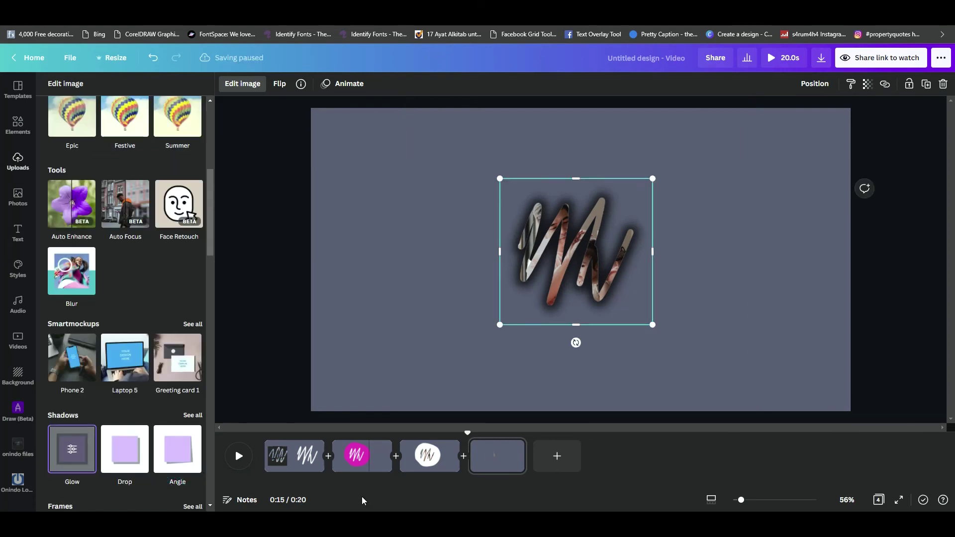
drag(648, 178, 718, 113)
drag(658, 235, 619, 272)
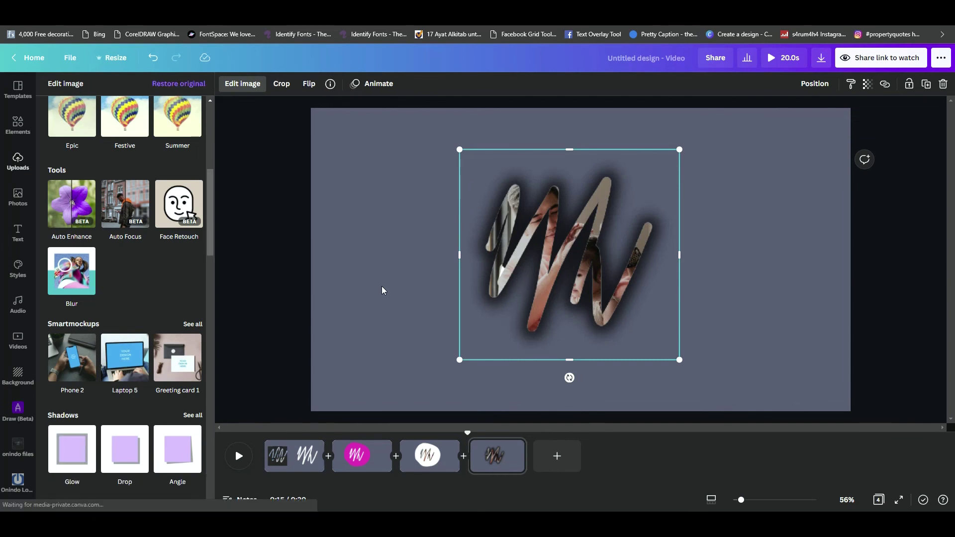
click(778, 247)
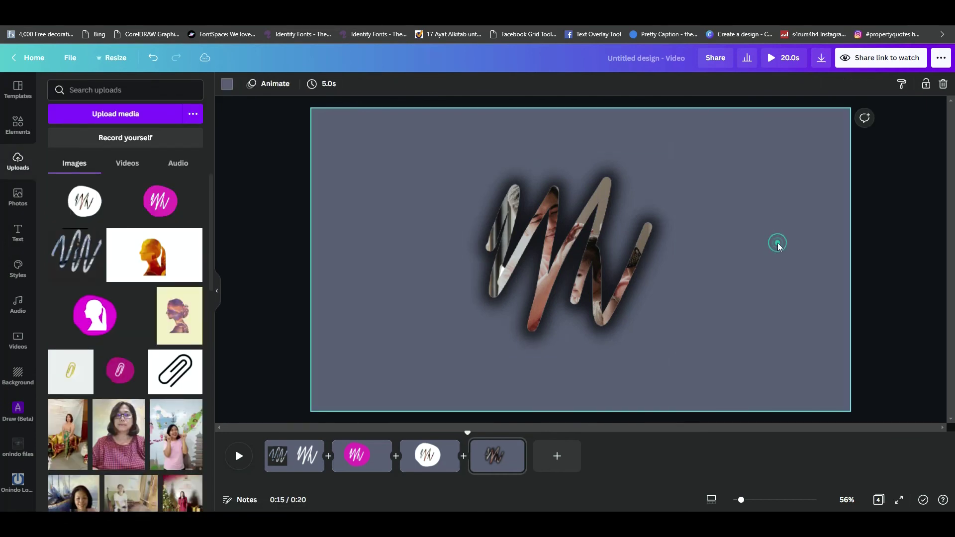
Step: Review the scribble on page 4 and compare it with the earlier design stages on the other pages
click(597, 271)
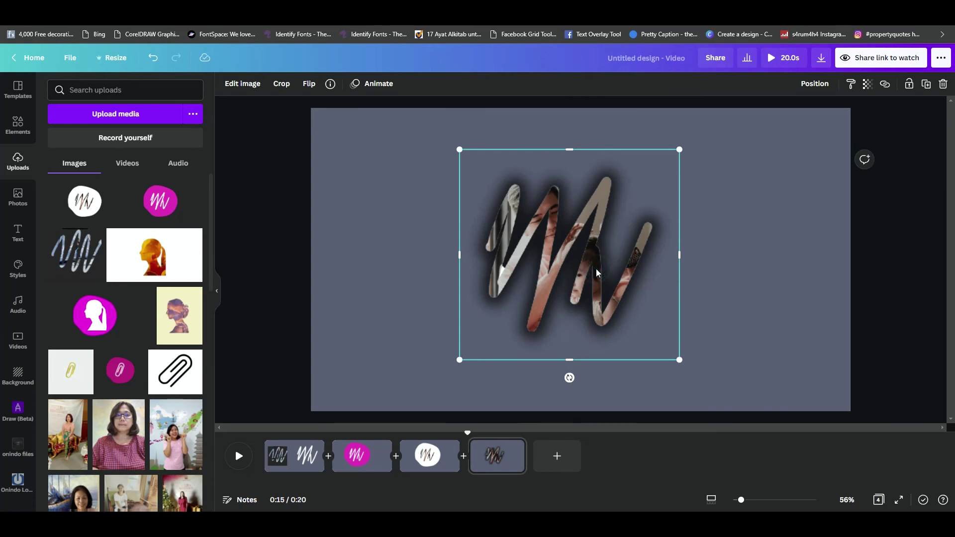
click(737, 265)
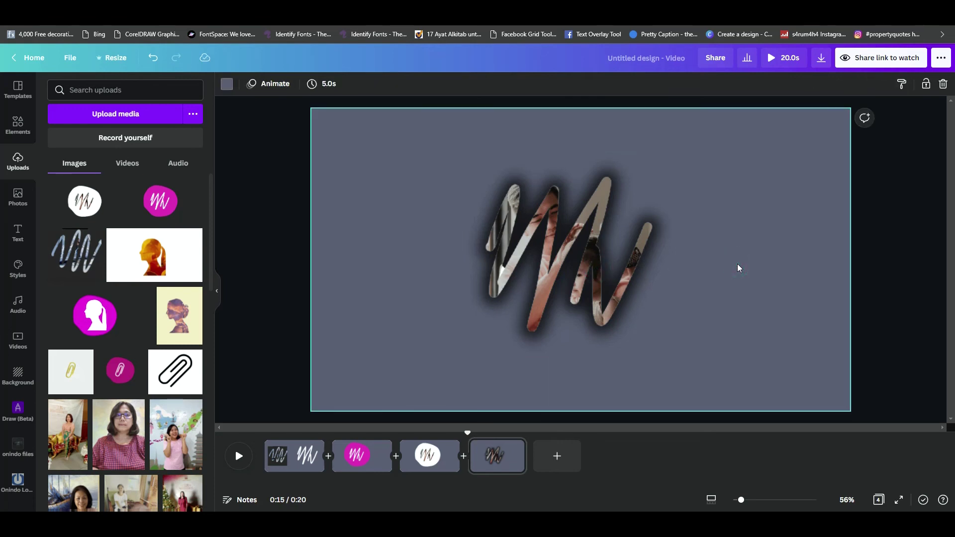
click(592, 282)
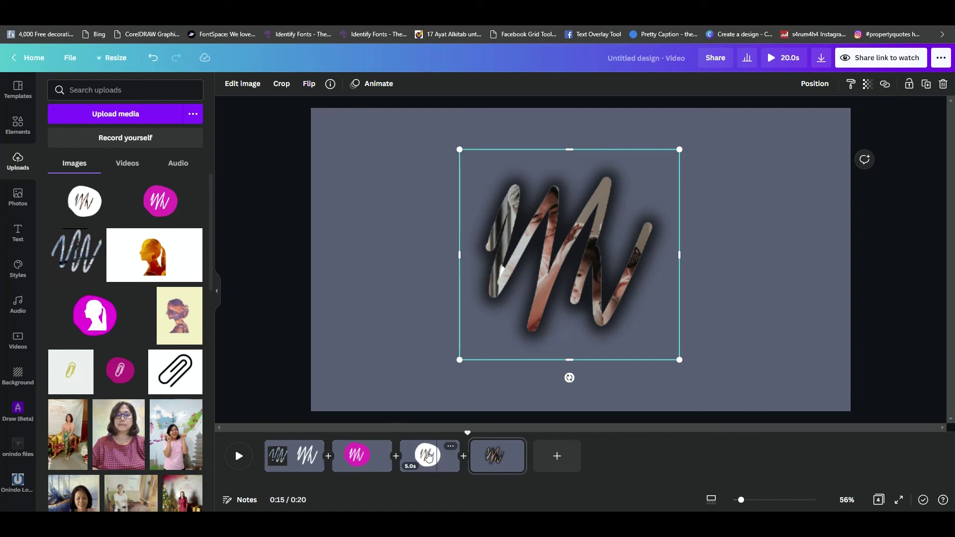
click(302, 456)
click(361, 462)
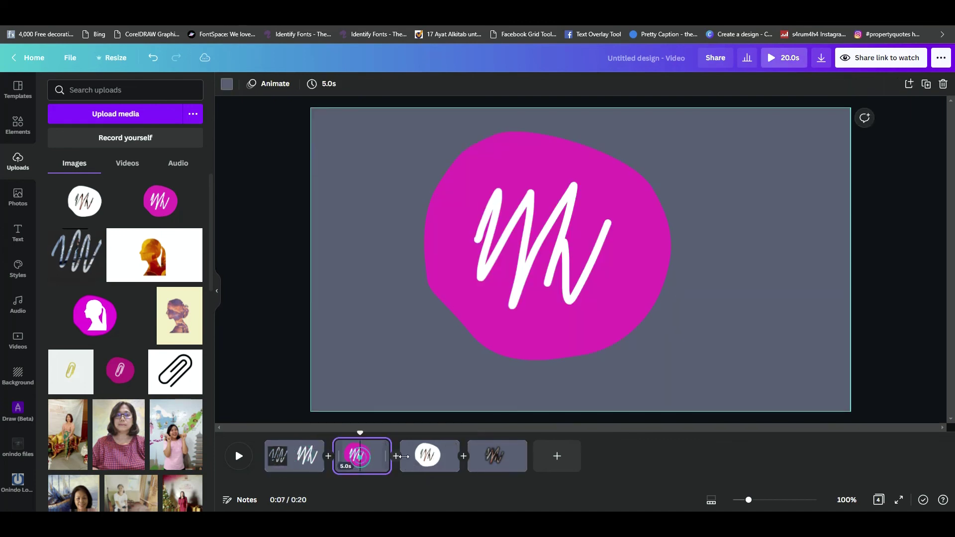
click(427, 460)
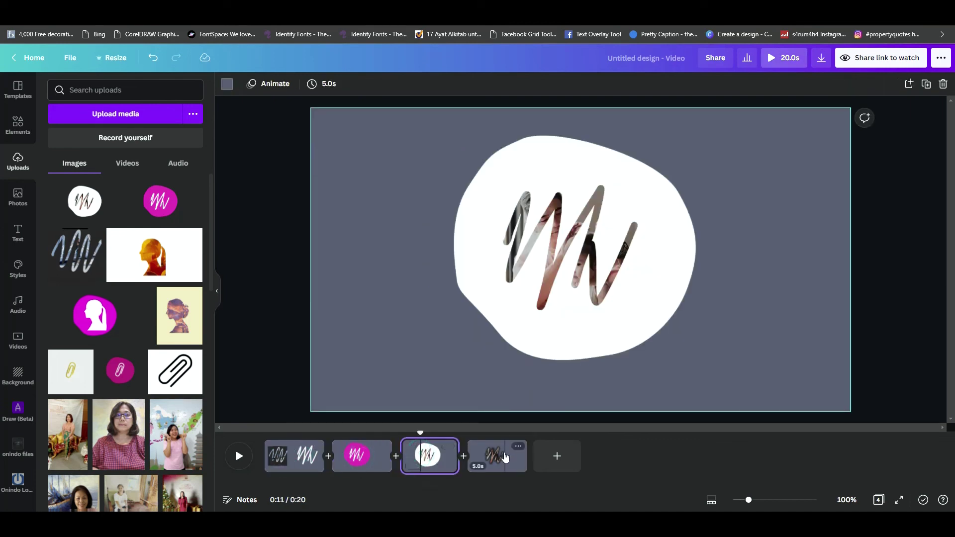
click(503, 455)
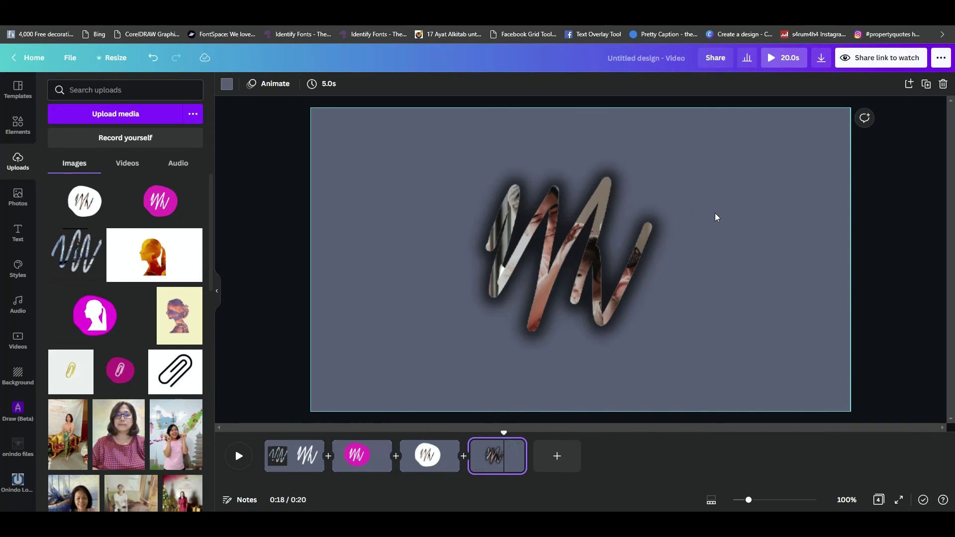
click(589, 247)
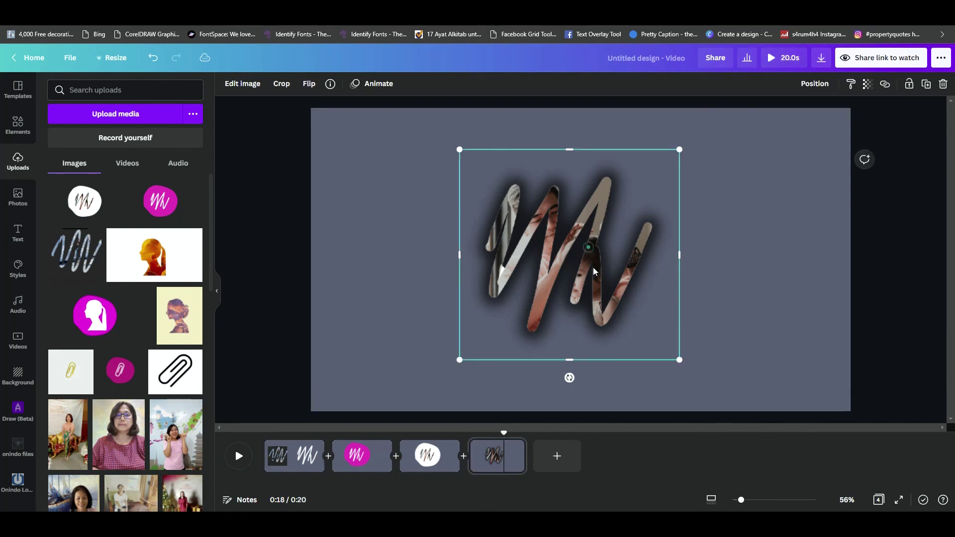
click(429, 455)
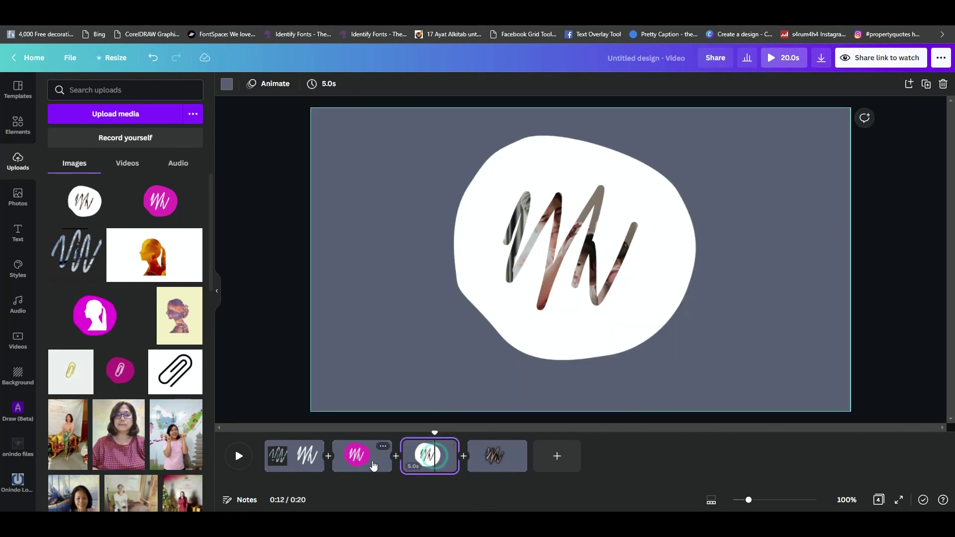
click(357, 462)
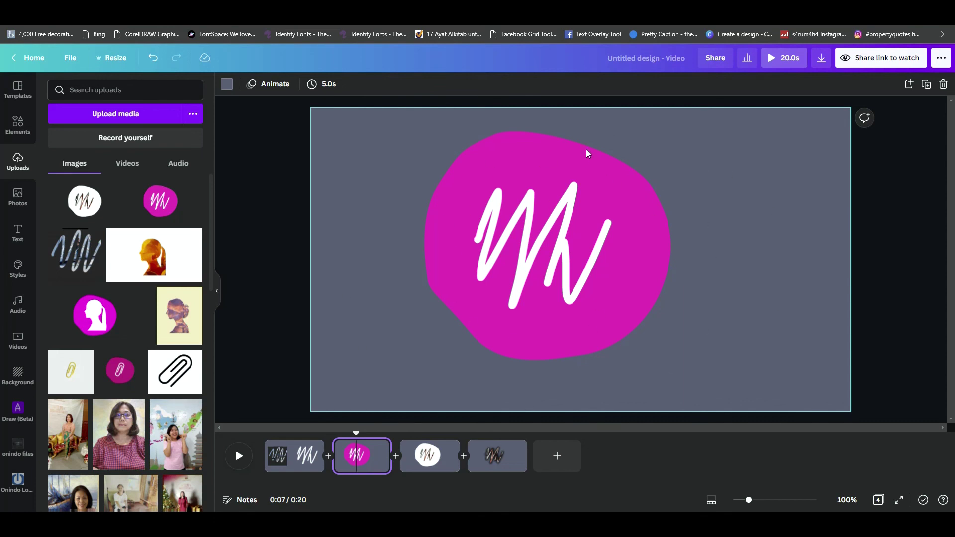
Step: Return to page 4 and nudge the scribble image slightly down and to the right
click(498, 458)
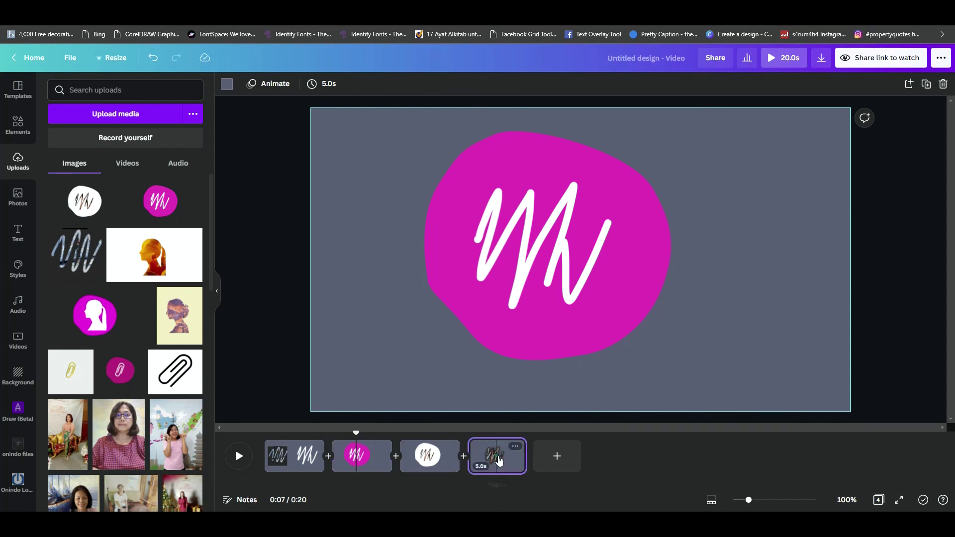
click(545, 263)
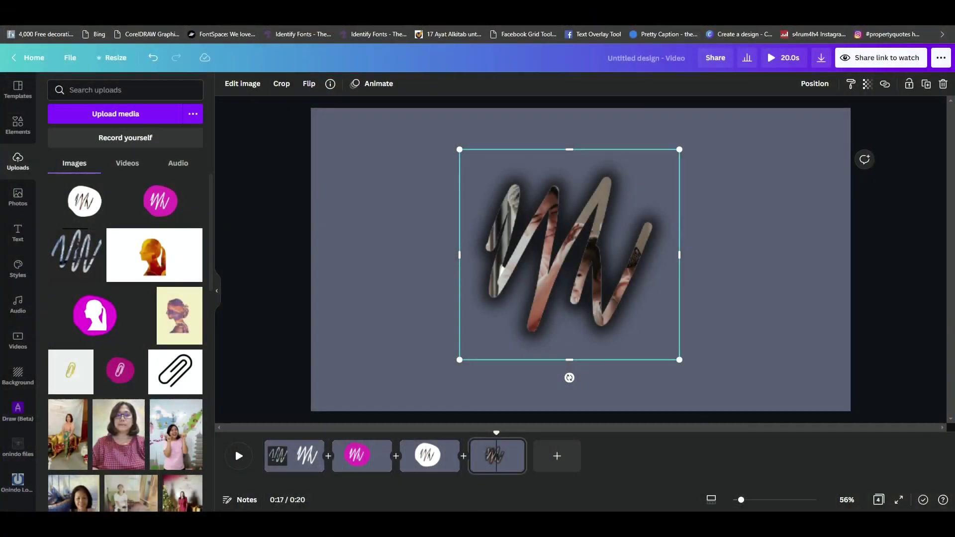
mouse_move(567, 259)
mouse_down()
mouse_move(688, 260)
mouse_move(530, 286)
mouse_move(572, 270)
mouse_up()
click(747, 276)
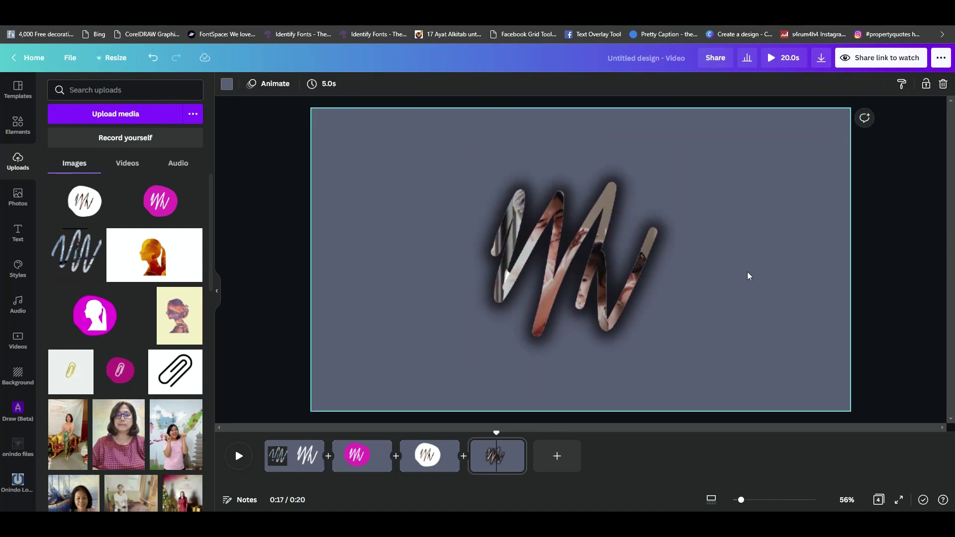